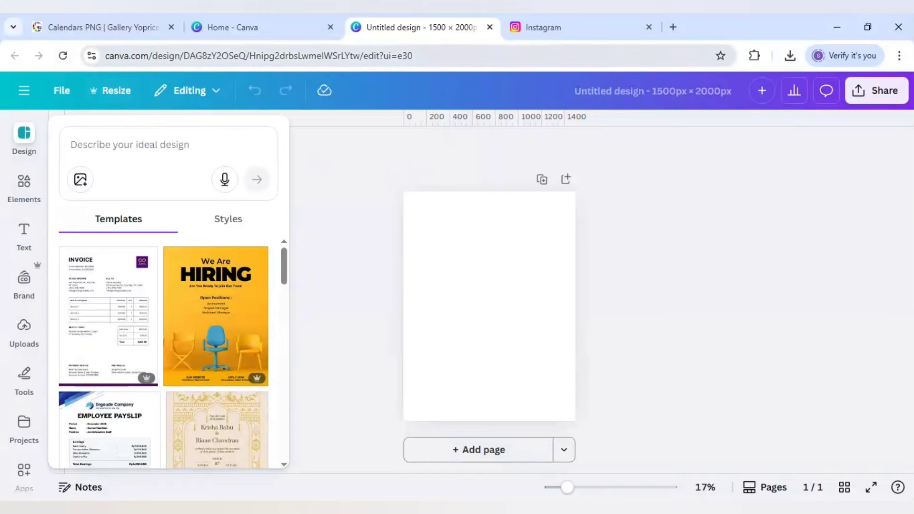
Switch to the Calendars PNG gallery, open the 2026 Calendar Colorful Transparent Image page and find its full-size download.
click(90, 29)
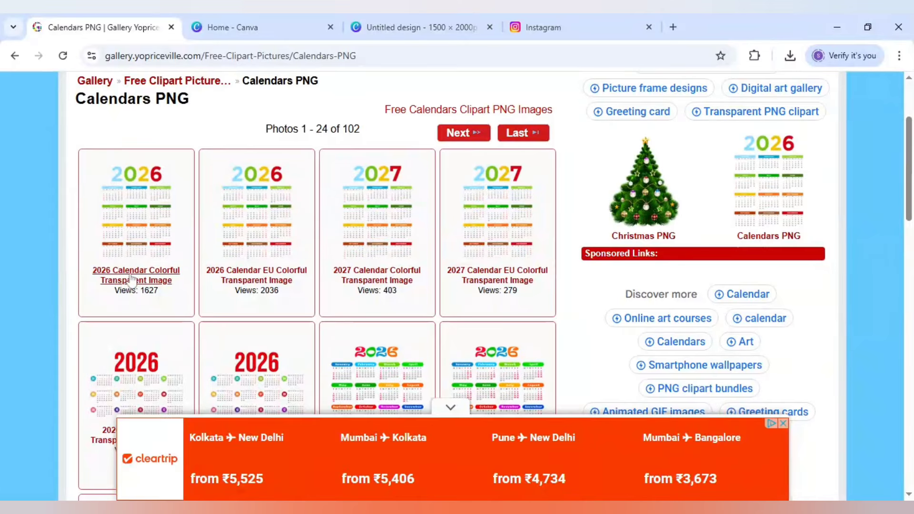
middle_click(136, 275)
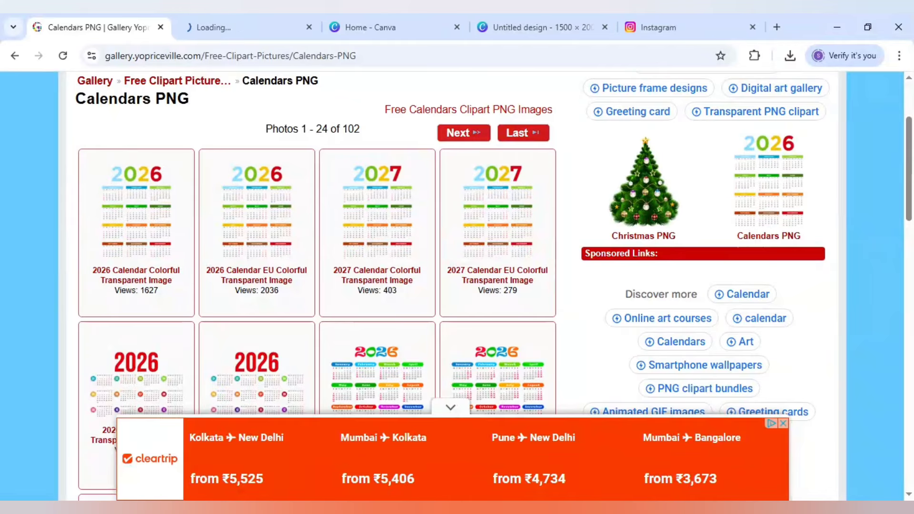
click(233, 20)
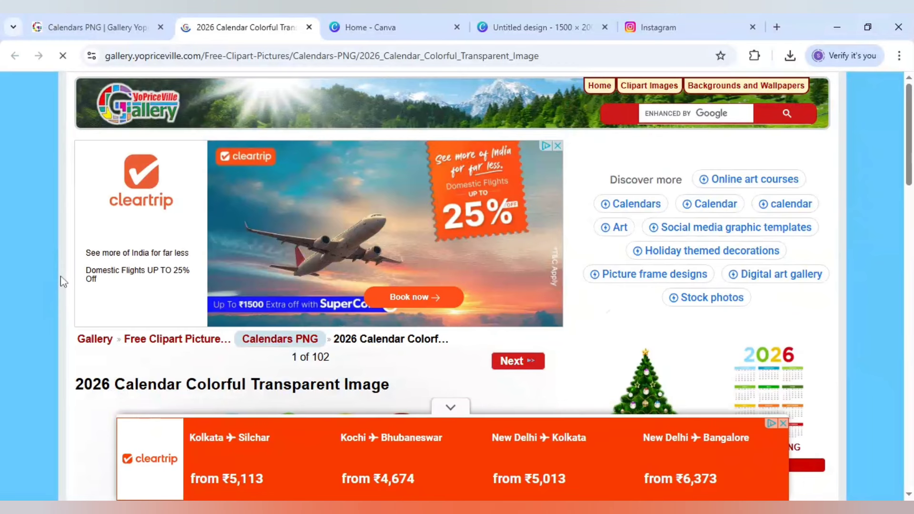
scroll(62, 282, down, 10)
scroll(61, 281, down, 7)
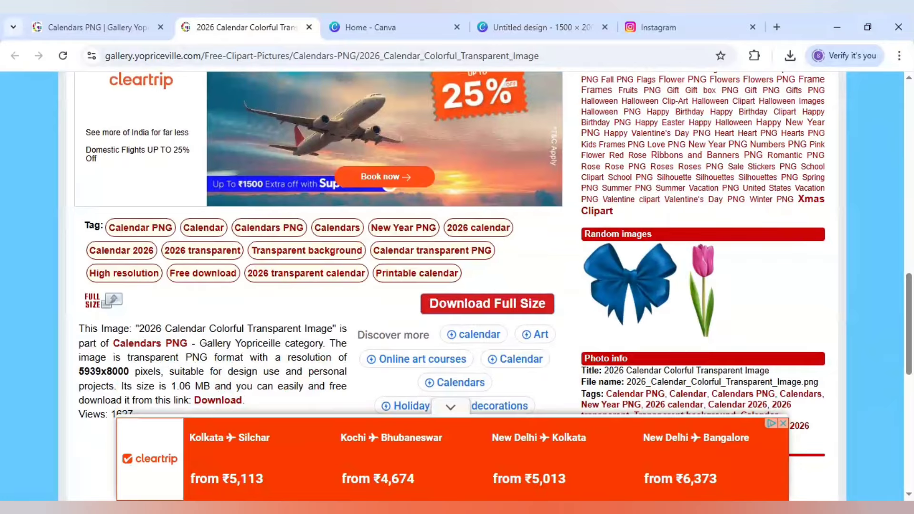
Return to the 1500 × 2000 px Canva design and paste the 2026 calendar image onto the blank page.
click(533, 15)
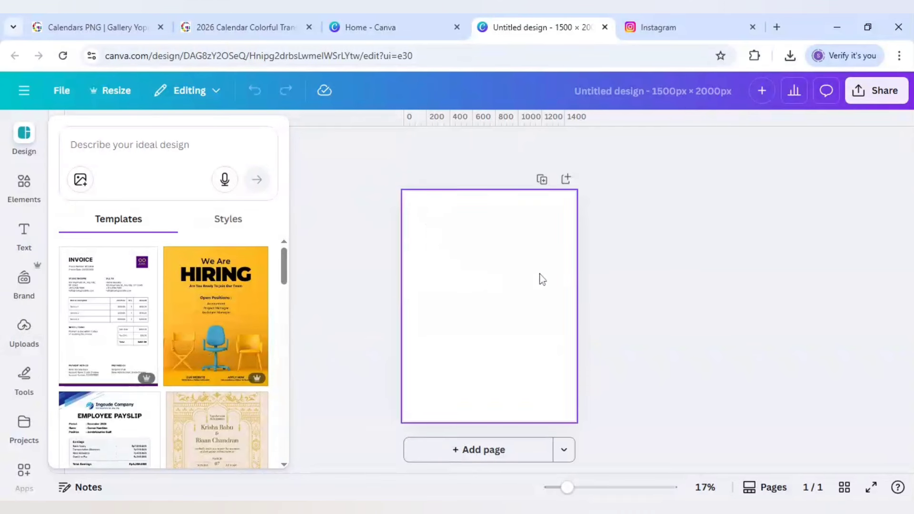
click(786, 62)
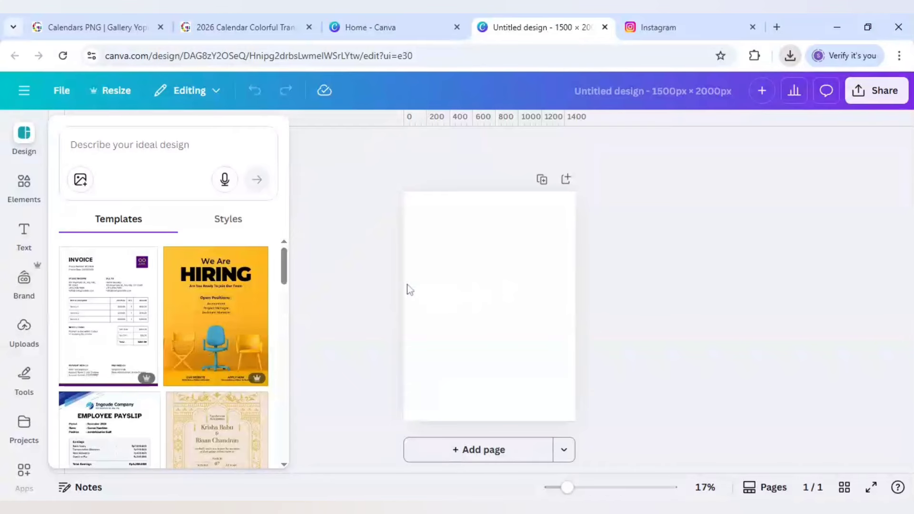
key(ctrl+v)
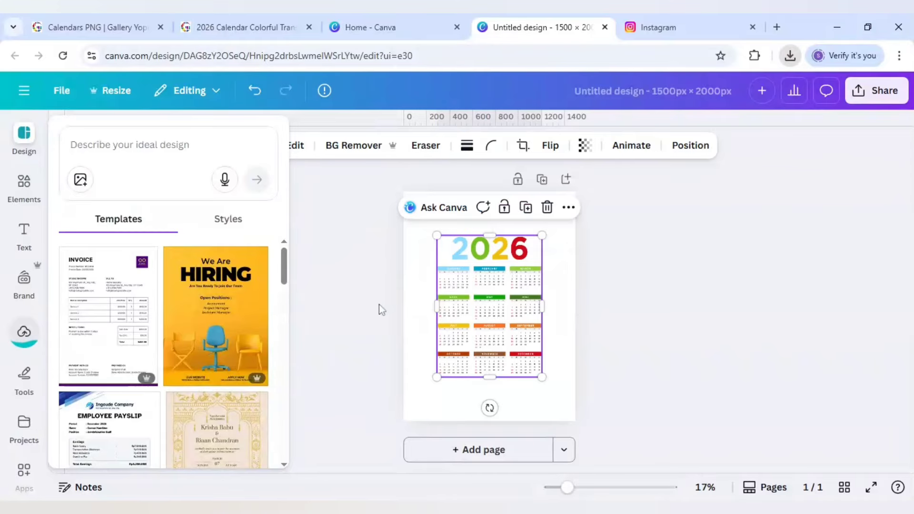
Move the calendar to the page's bottom edge, enlarge it to about 1,120 × 1,508 and centre it horizontally.
drag(478, 370, 481, 406)
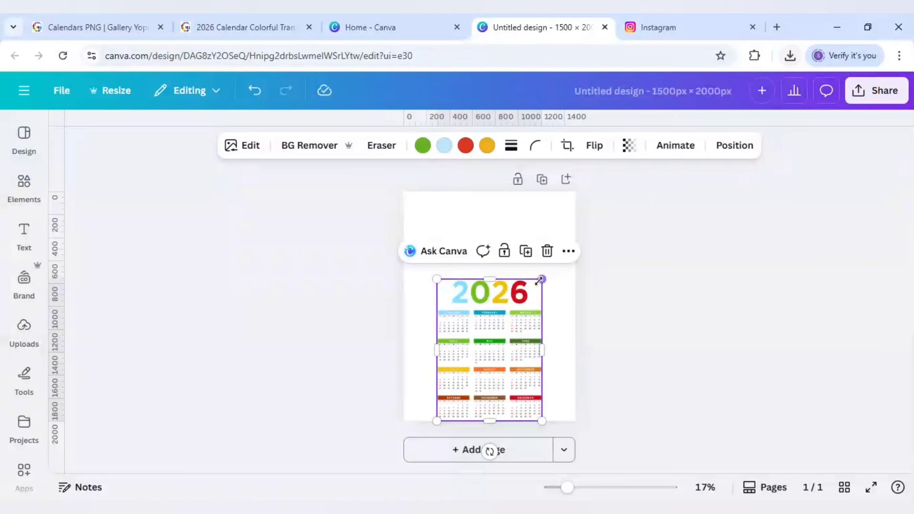
drag(541, 277, 577, 259)
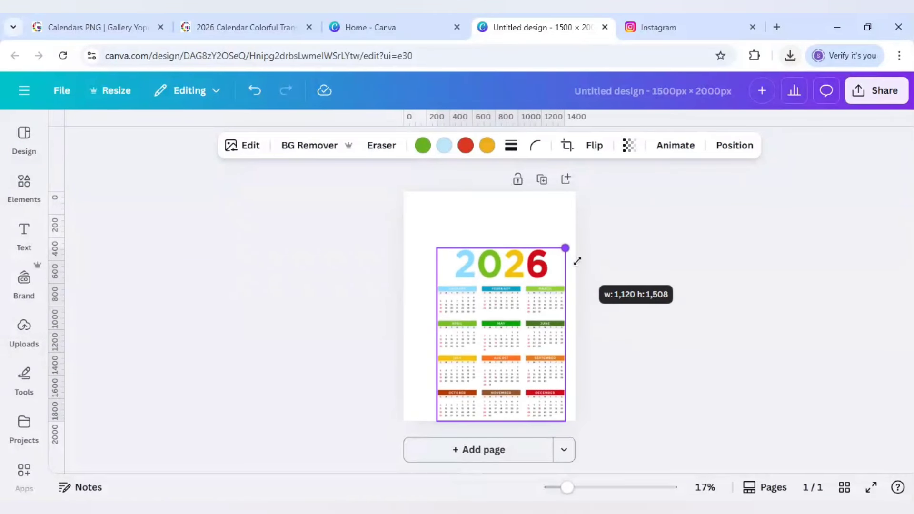
drag(519, 317, 509, 316)
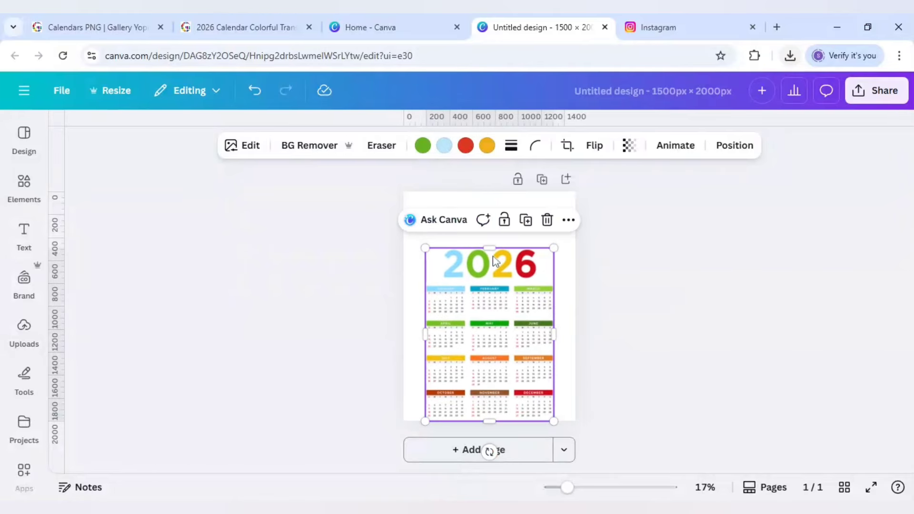
Crop the 2026 heading off the calendar image, enlarge the remaining month grid slightly and centre it on the page.
drag(489, 249, 493, 282)
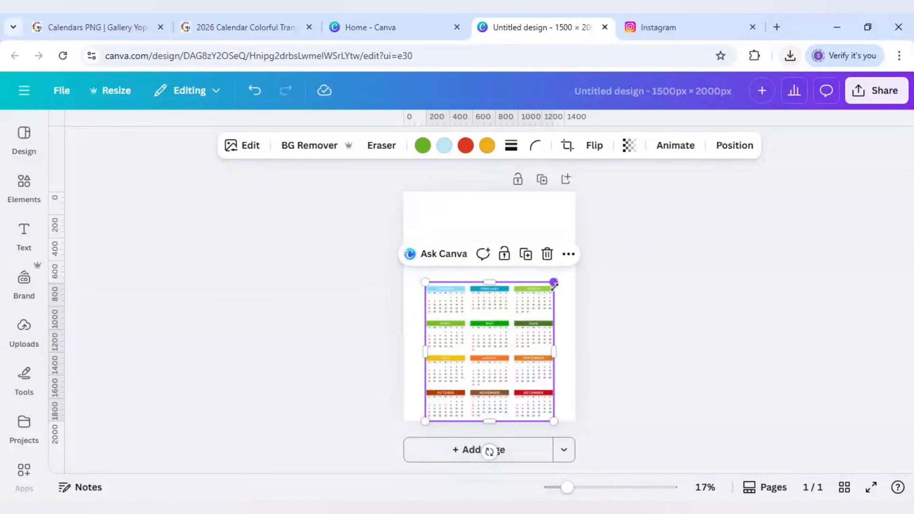
drag(553, 282, 558, 281)
drag(502, 337, 504, 337)
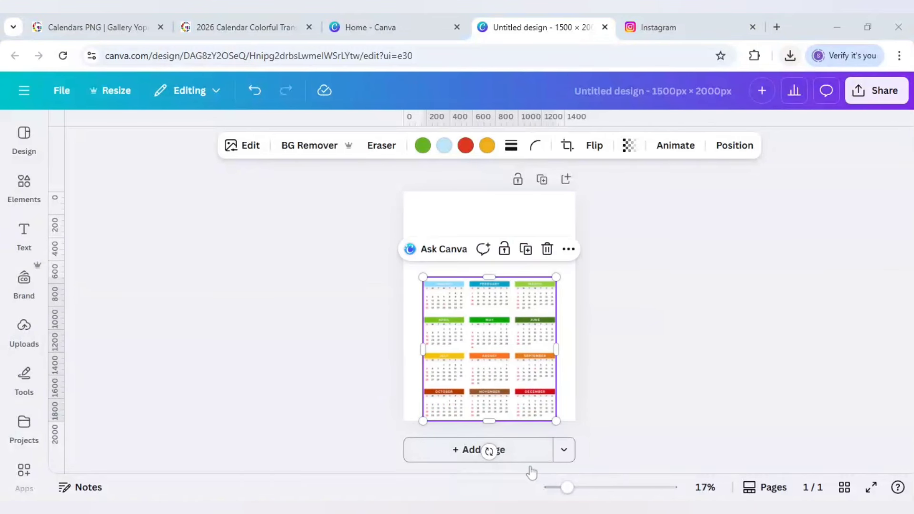
mouse_move(566, 488)
mouse_down()
mouse_move(586, 492)
mouse_move(577, 488)
mouse_up()
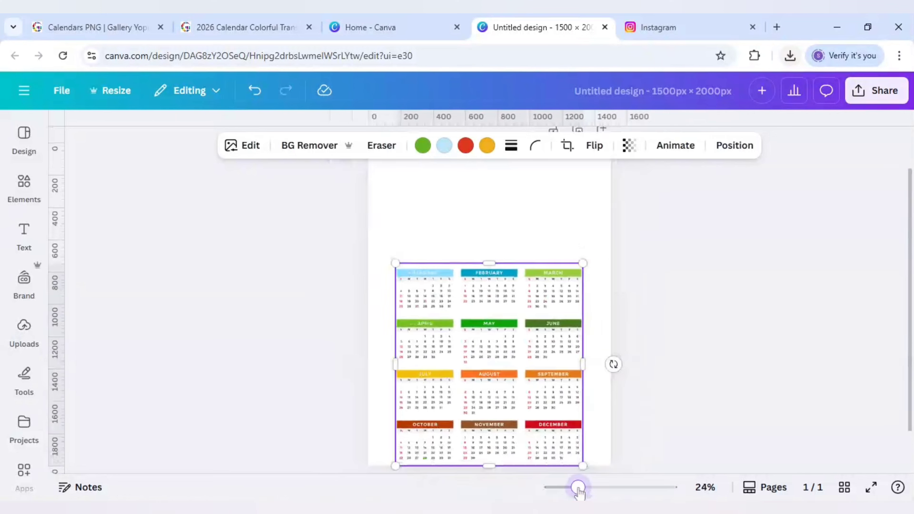
click(683, 398)
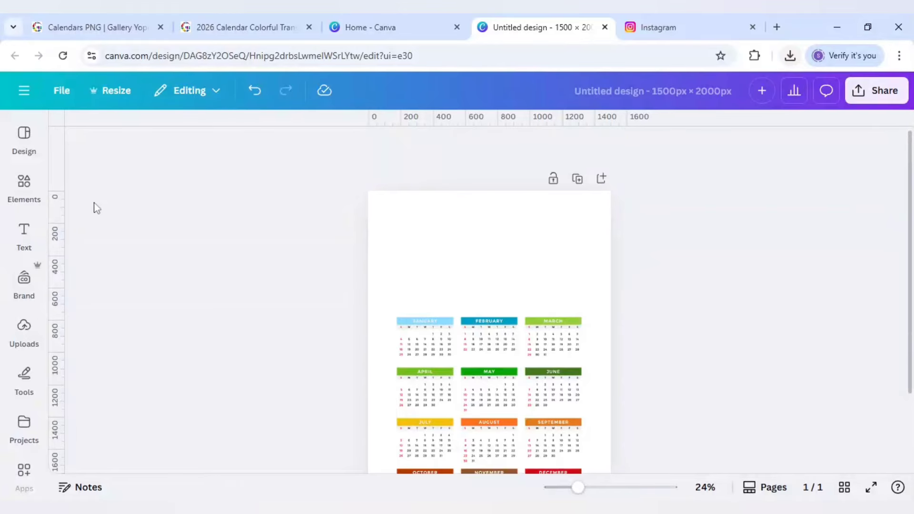
Add a Hexagon Horizontal Frame from the basic-shape frames to the page.
click(26, 183)
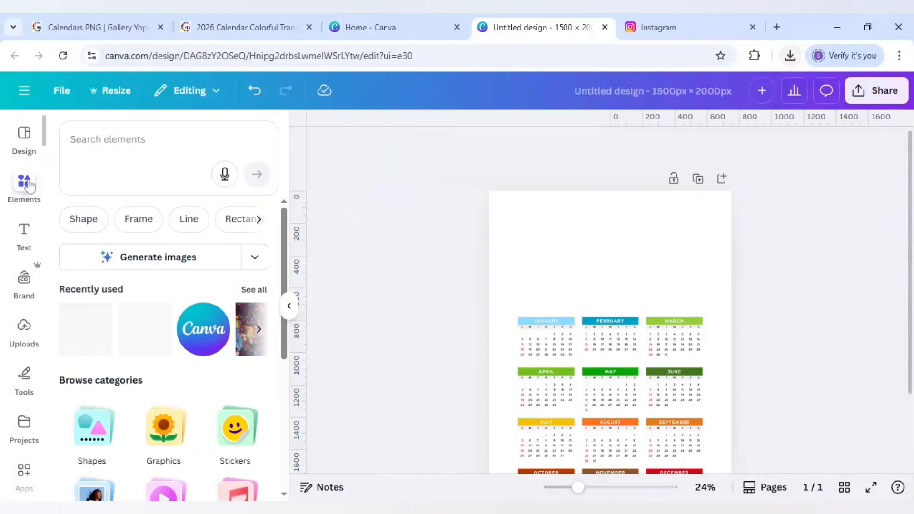
scroll(122, 340, down, 2)
scroll(122, 346, down, 2)
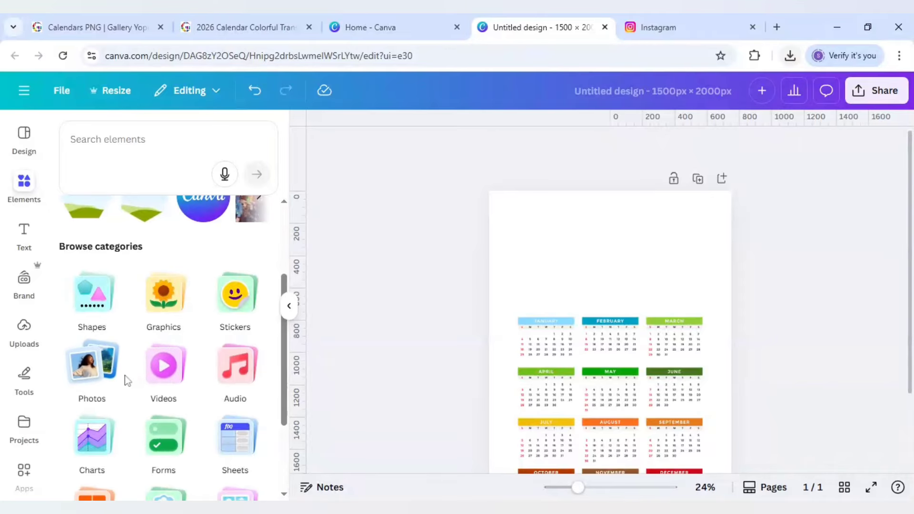
scroll(126, 378, down, 2)
click(162, 445)
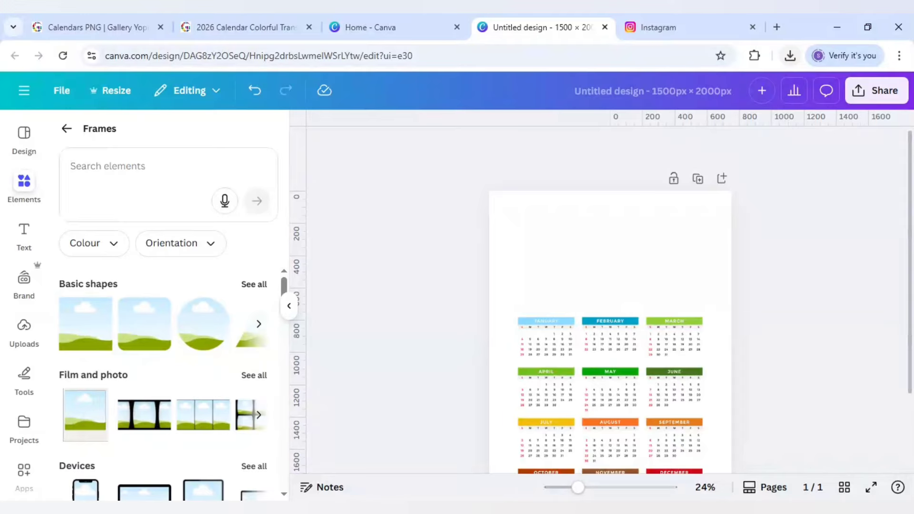
click(257, 284)
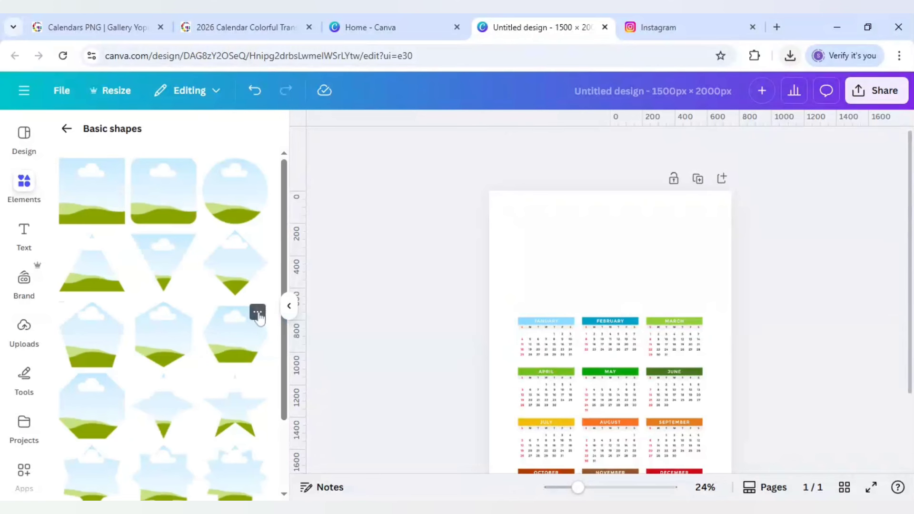
click(258, 313)
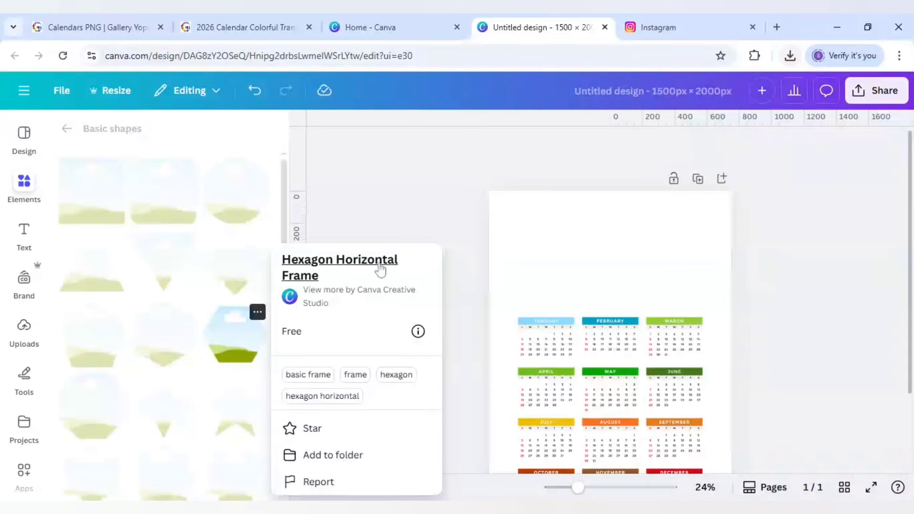
click(238, 352)
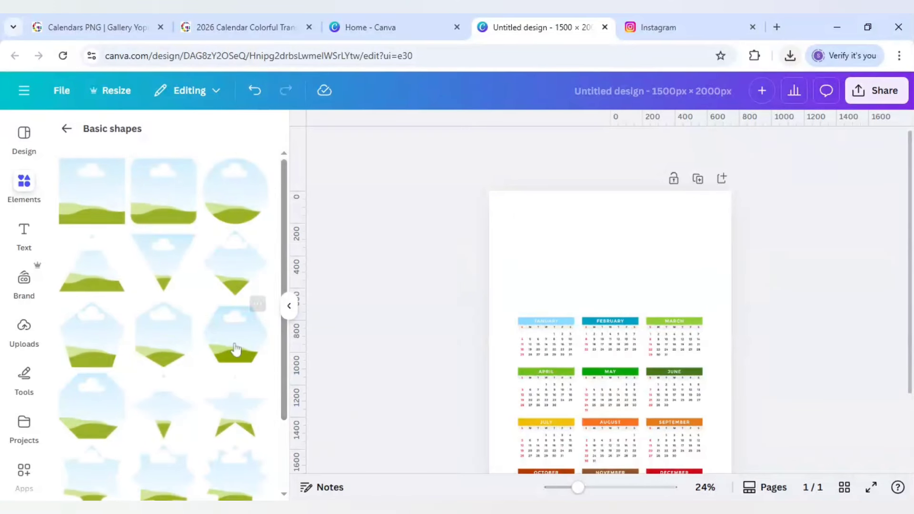
click(234, 348)
Shrink the hexagon frame in the blank area above the calendar and place a copy directly beneath it.
drag(604, 380, 602, 265)
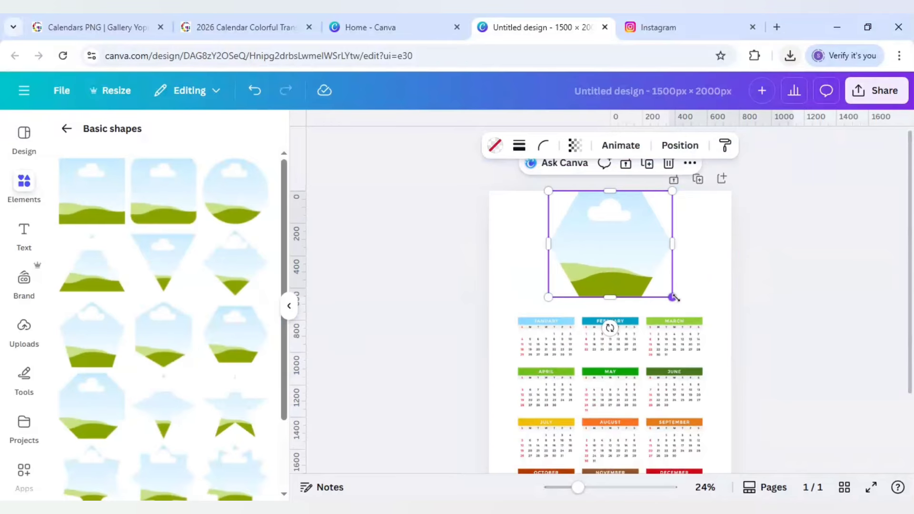
drag(672, 293, 611, 265)
click(527, 261)
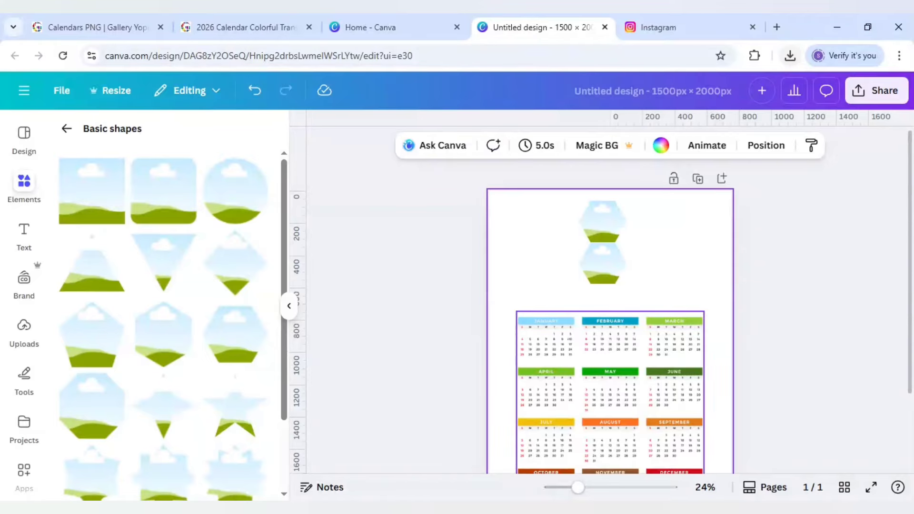
Nudge the second hexagon frame down slightly to leave a thin gap below the first.
drag(580, 493, 600, 493)
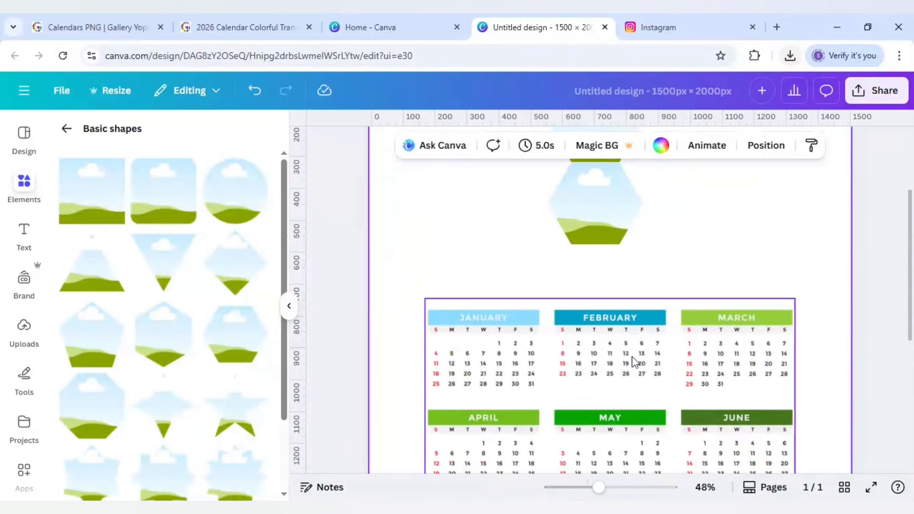
click(614, 295)
key(Down)
key(Down)
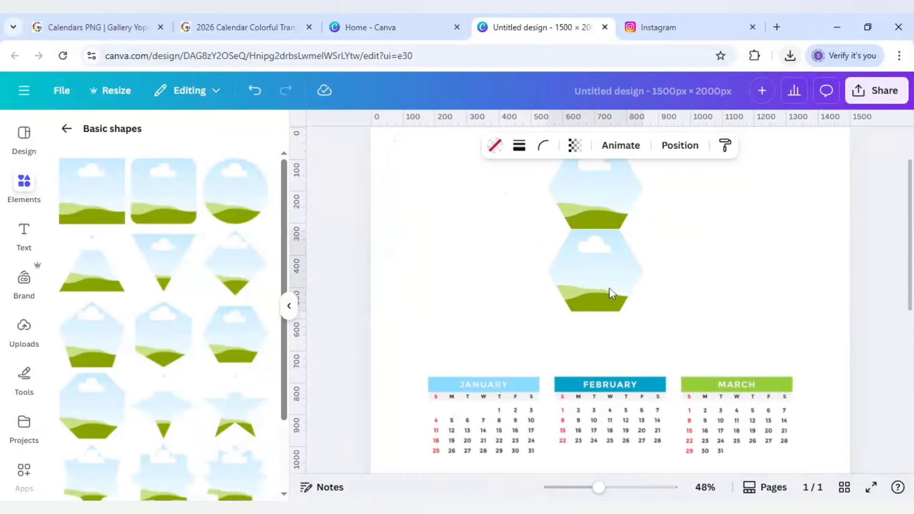
key(Down)
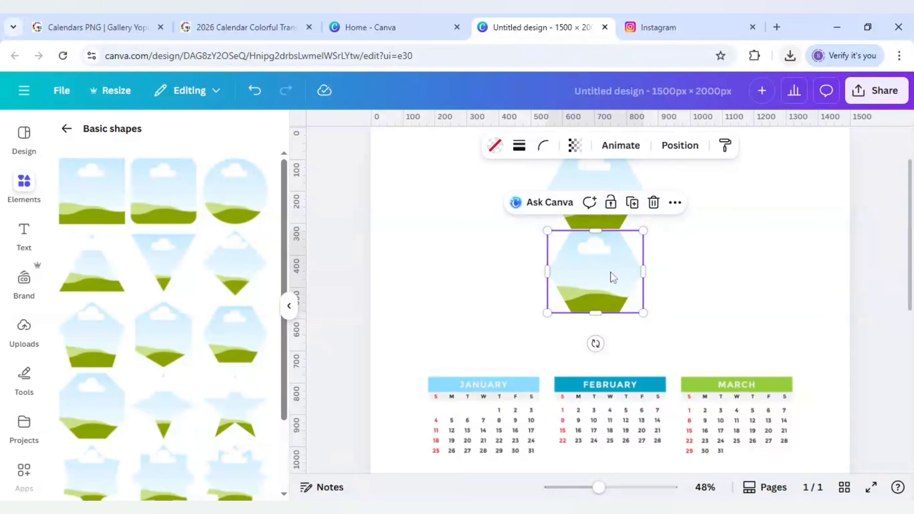
click(670, 280)
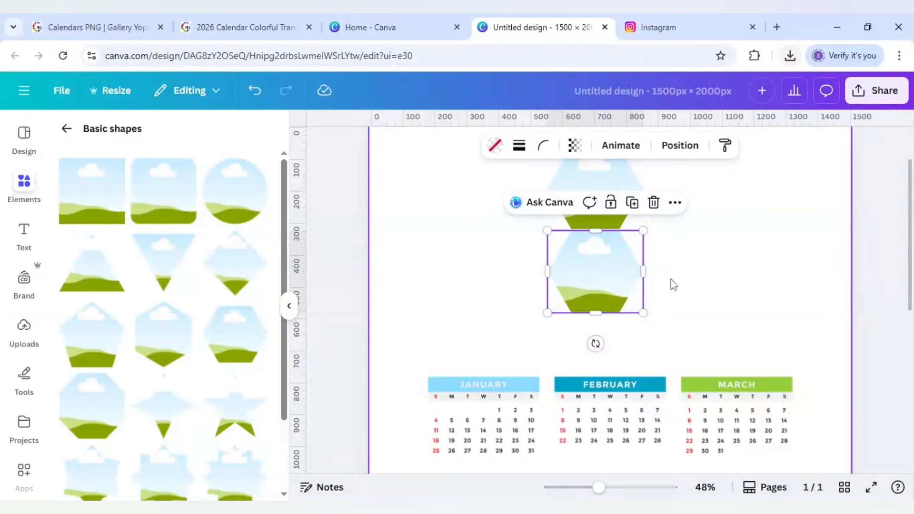
Duplicate the second hexagon frame and place the copy directly beneath it as the third in the column.
click(613, 279)
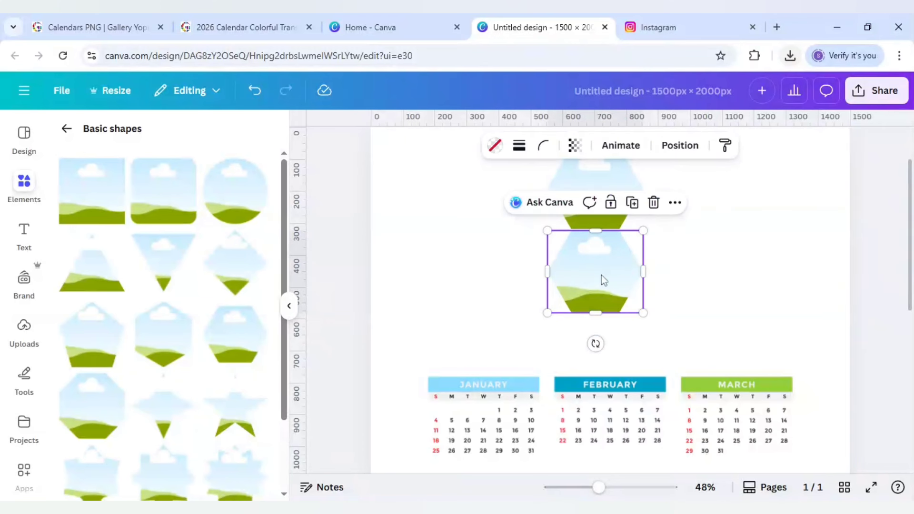
click(632, 205)
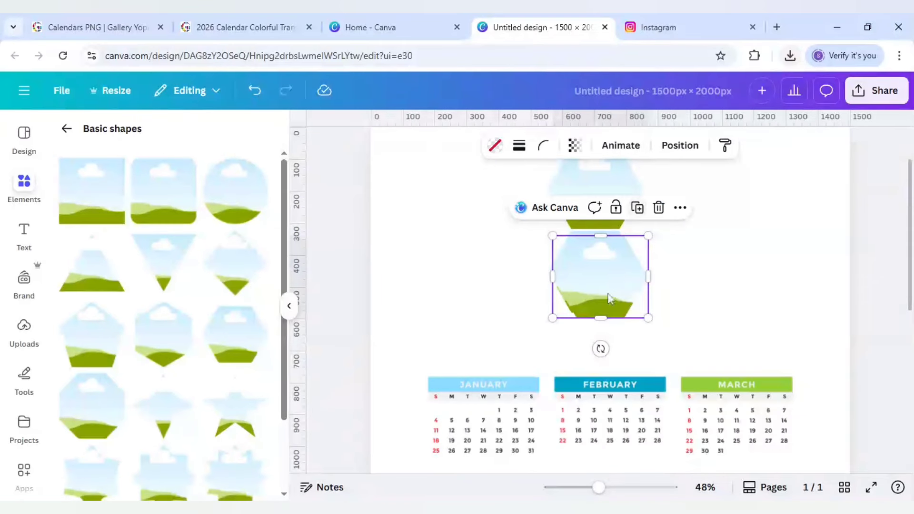
drag(612, 302, 606, 355)
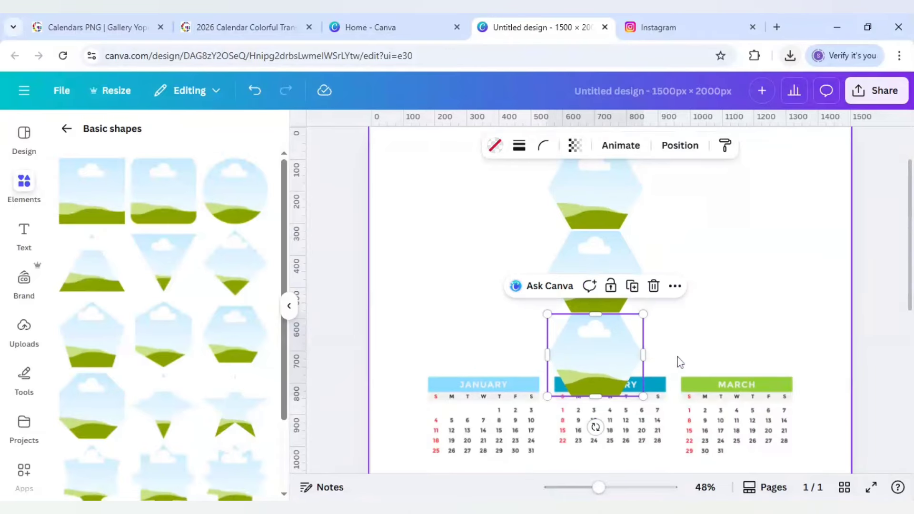
Duplicate the upper two hexagon frames together and nest the copies against the right side of the three-hexagon column.
scroll(678, 355, up, 2)
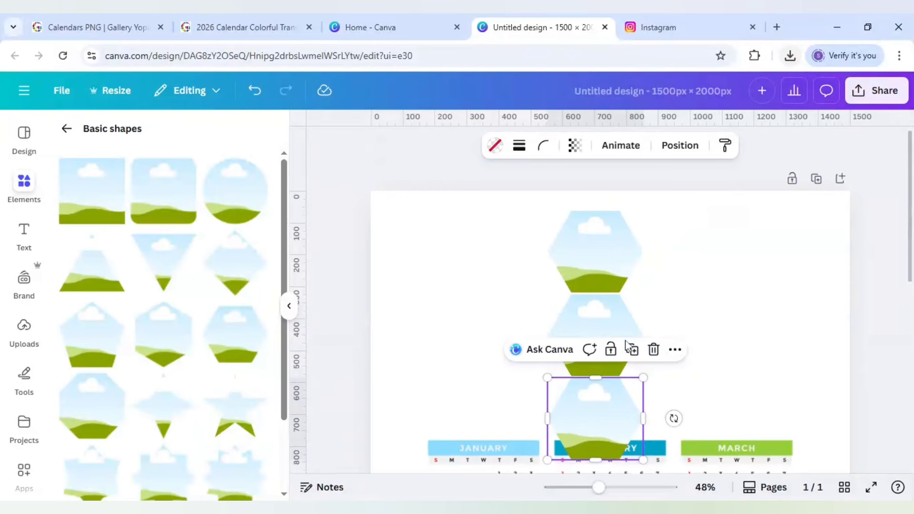
click(595, 281)
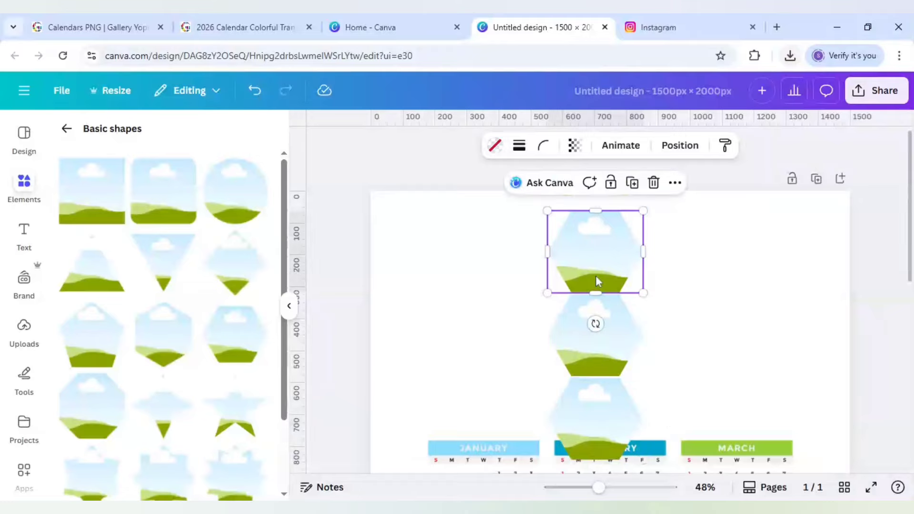
shift+click(617, 348)
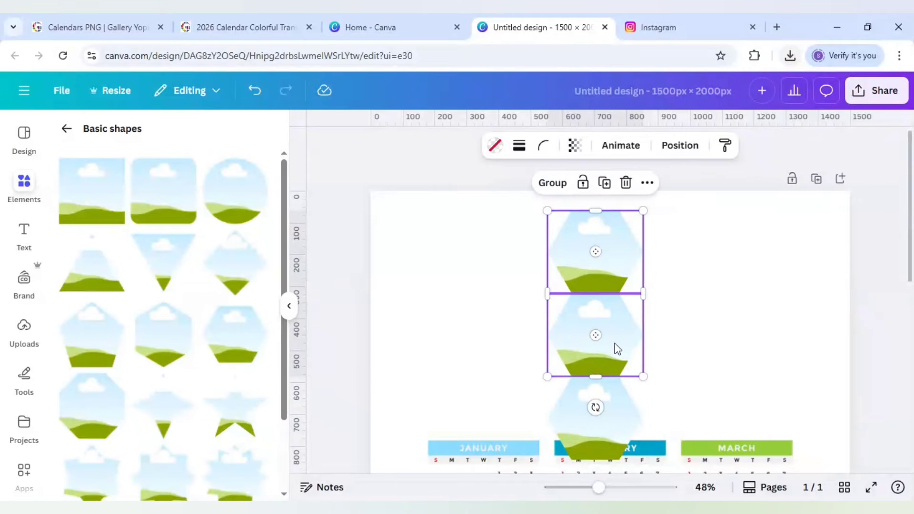
click(605, 188)
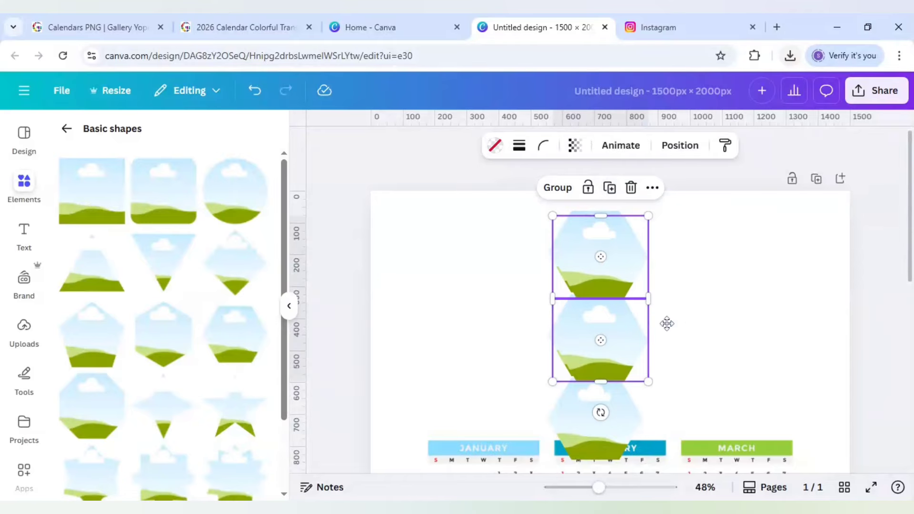
mouse_move(667, 322)
mouse_down()
mouse_move(689, 352)
mouse_move(670, 327)
mouse_up()
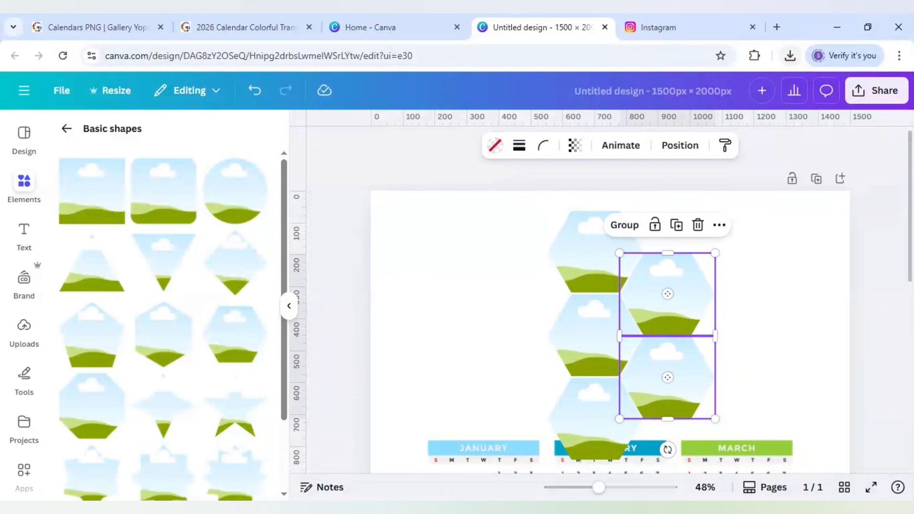
Duplicate the right-hand pair of hexagon frames together and nest the copies against the left side of the central column.
click(679, 312)
click(670, 376)
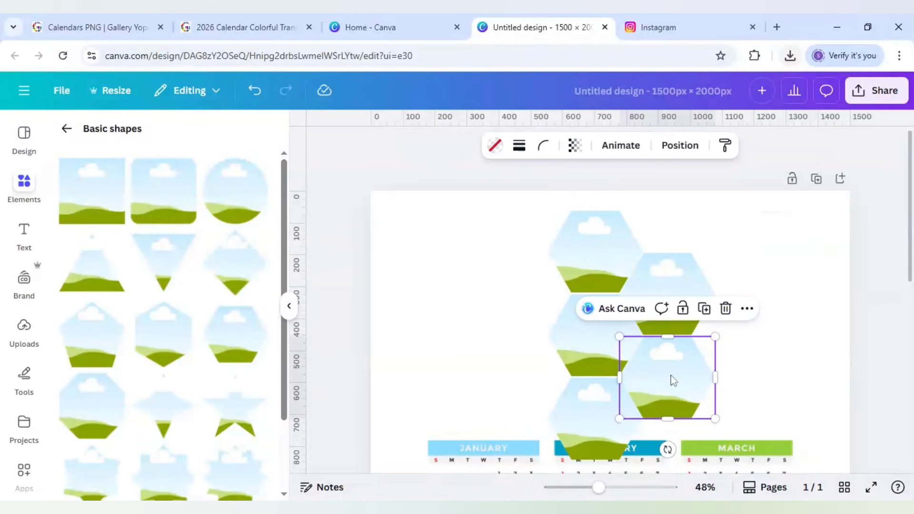
shift+click(684, 314)
key(Escape)
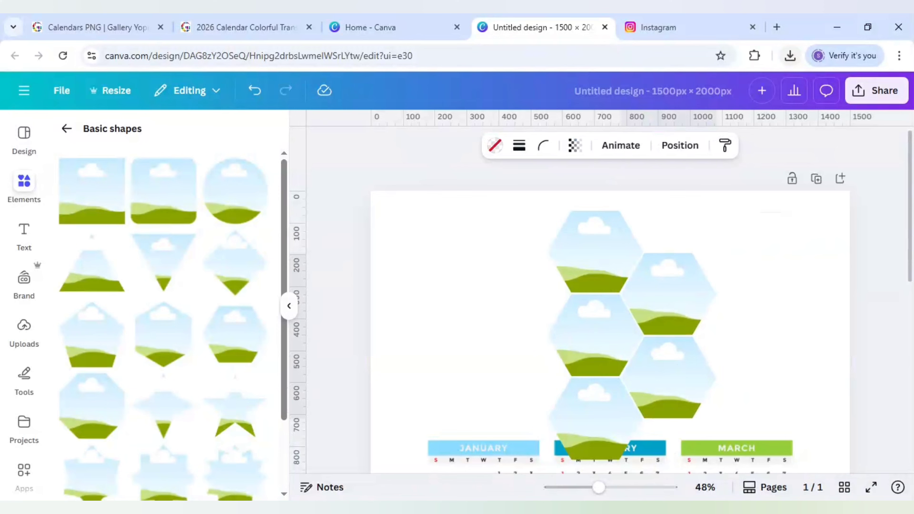
click(677, 235)
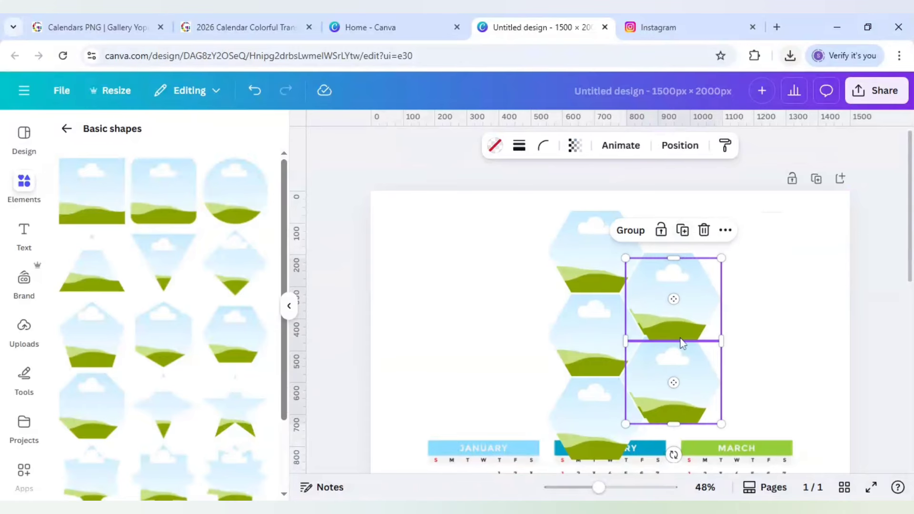
drag(680, 339, 528, 329)
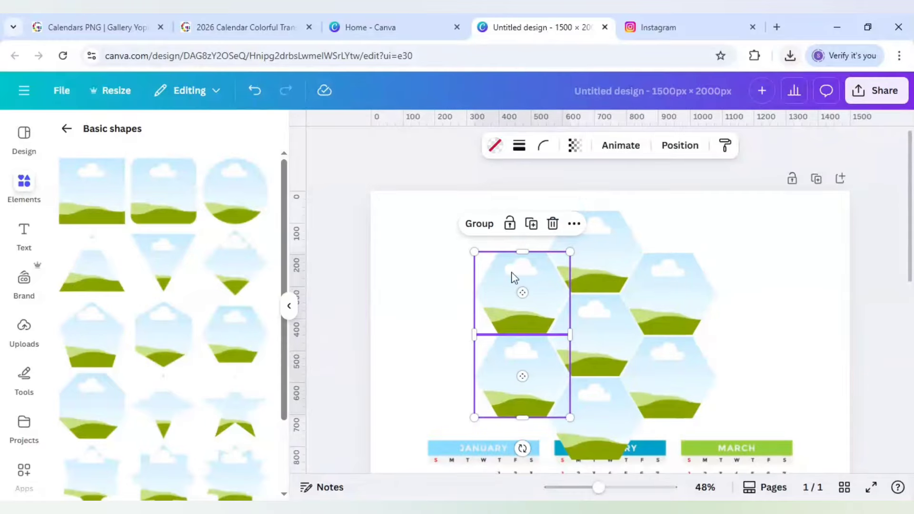
Duplicate the upper left and upper right hexagon frames and nest one copy at each outer end of the honeycomb.
click(515, 290)
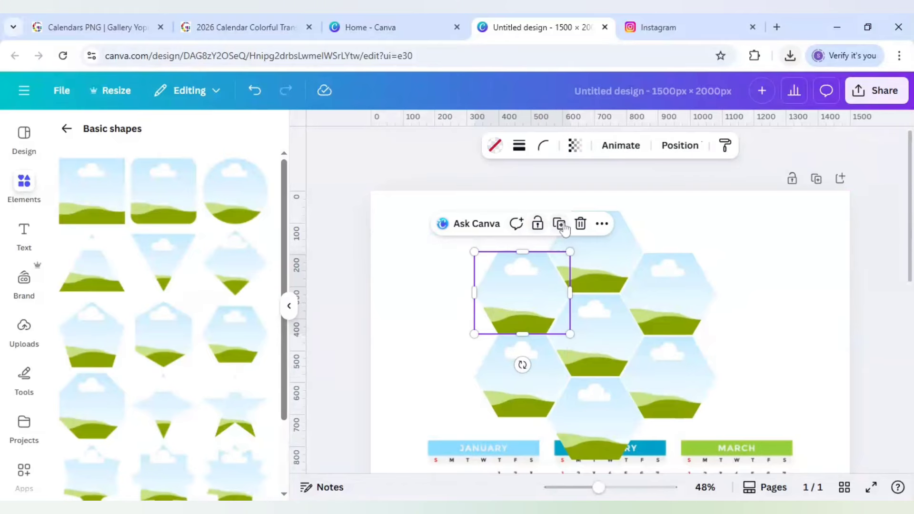
click(560, 225)
drag(487, 317, 444, 331)
click(653, 306)
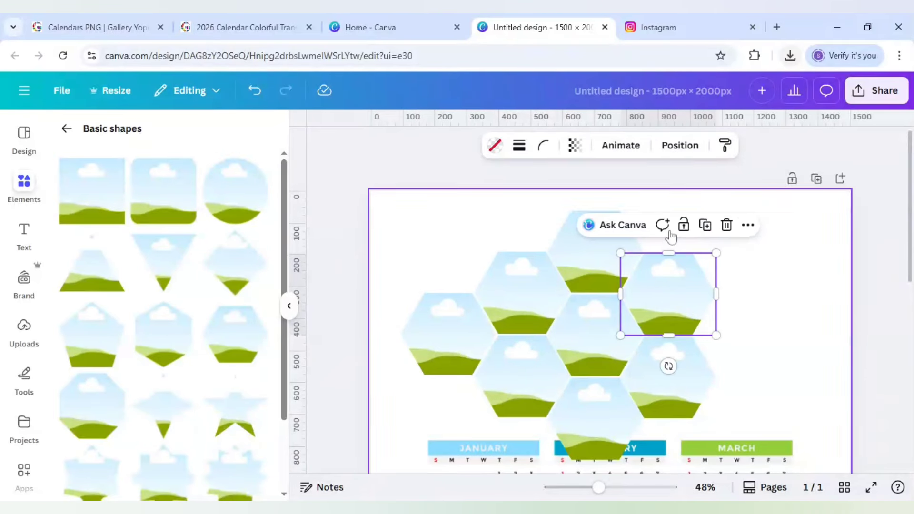
click(706, 226)
drag(682, 312, 746, 344)
click(678, 206)
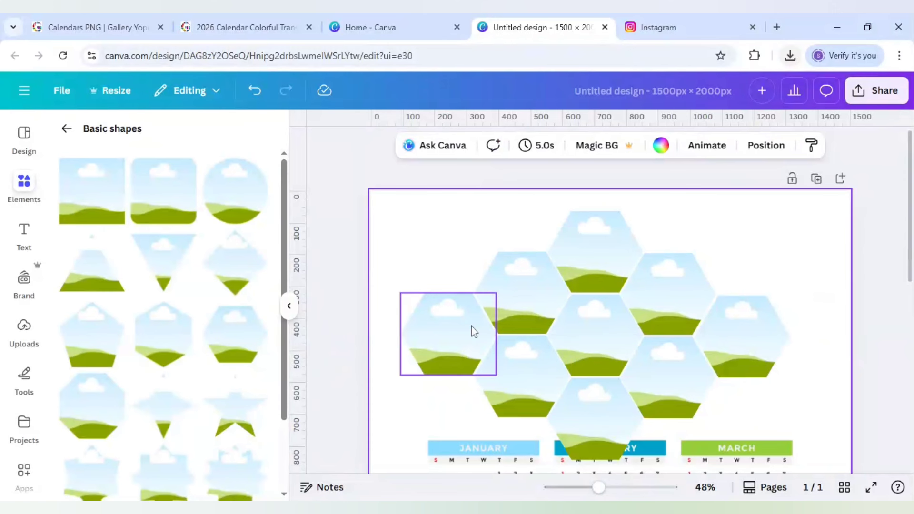
Select all nine hexagon frames, move them up and scale them down slightly so they sit clear above the month headers.
scroll(471, 327, down, 5)
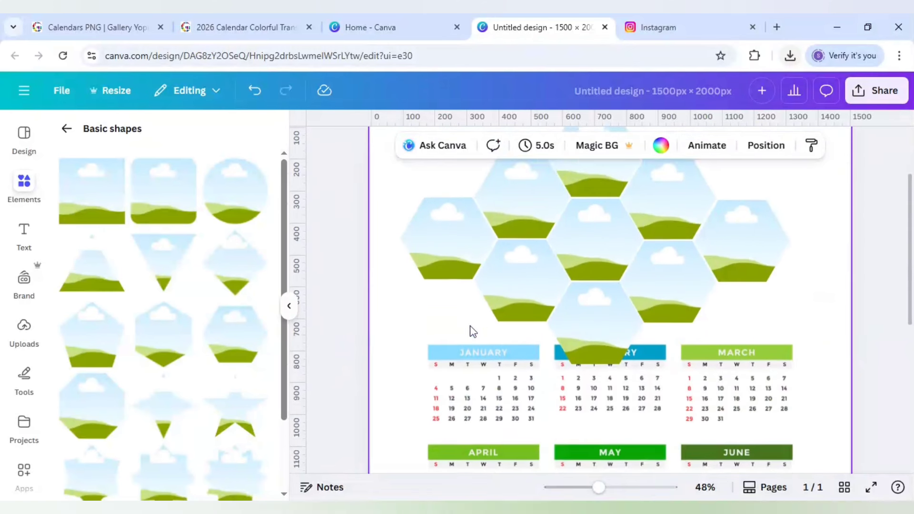
scroll(471, 328, up, 5)
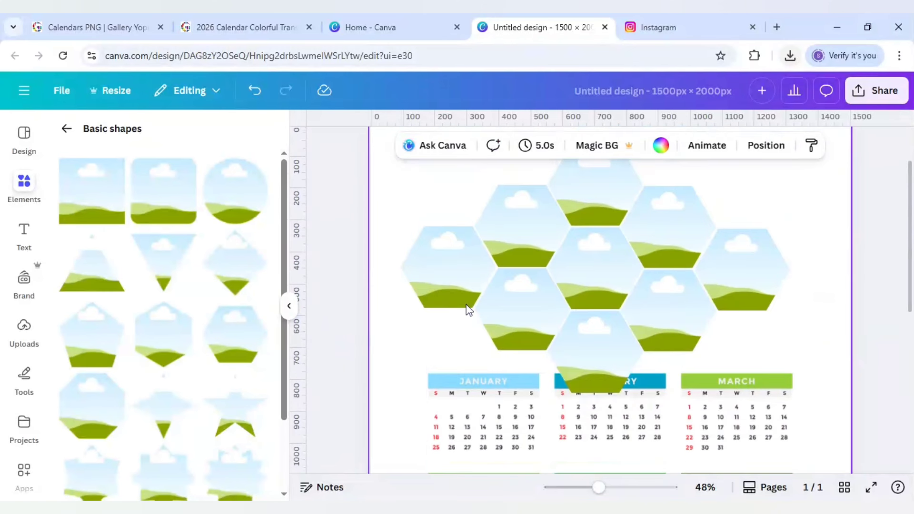
click(464, 288)
key(ctrl+a)
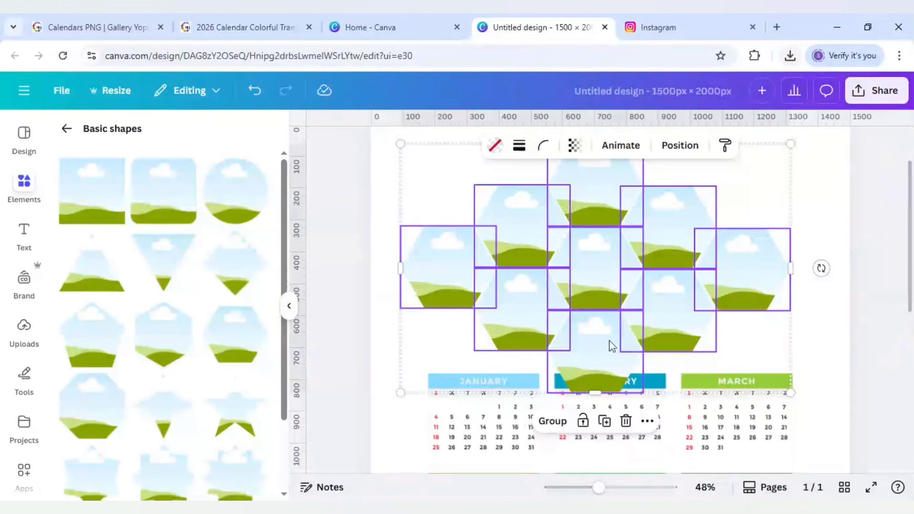
drag(611, 347, 609, 318)
scroll(609, 319, up, 2)
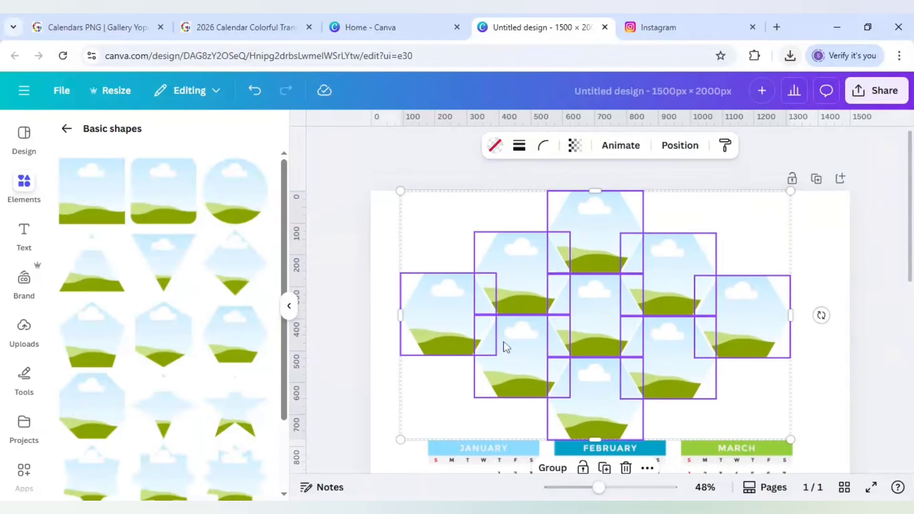
drag(401, 191, 419, 199)
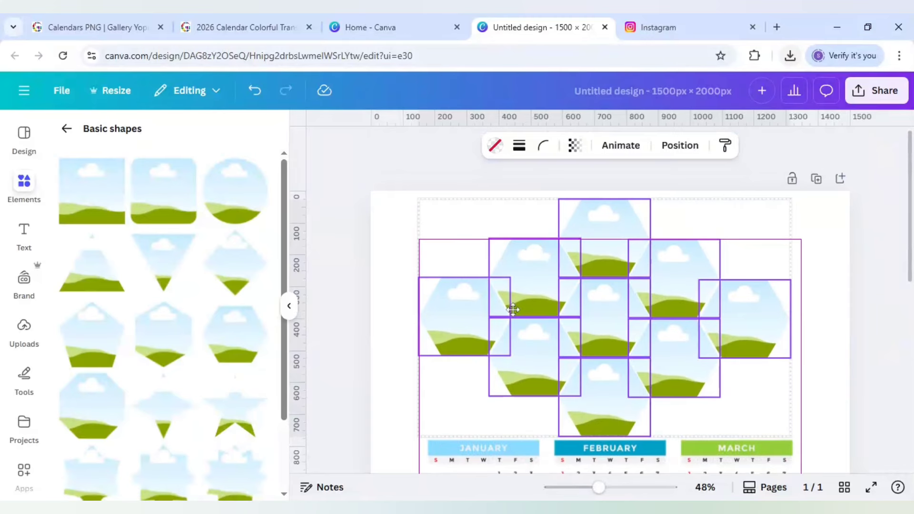
drag(512, 310, 512, 310)
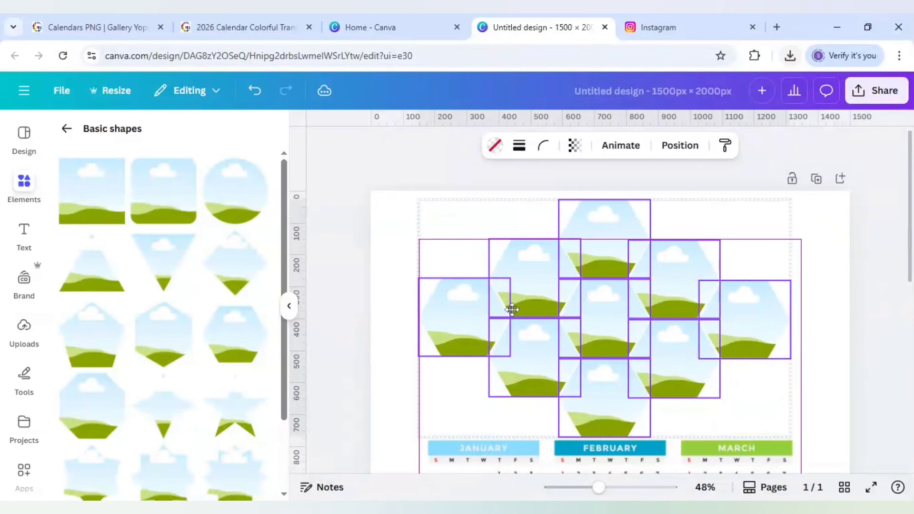
click(330, 333)
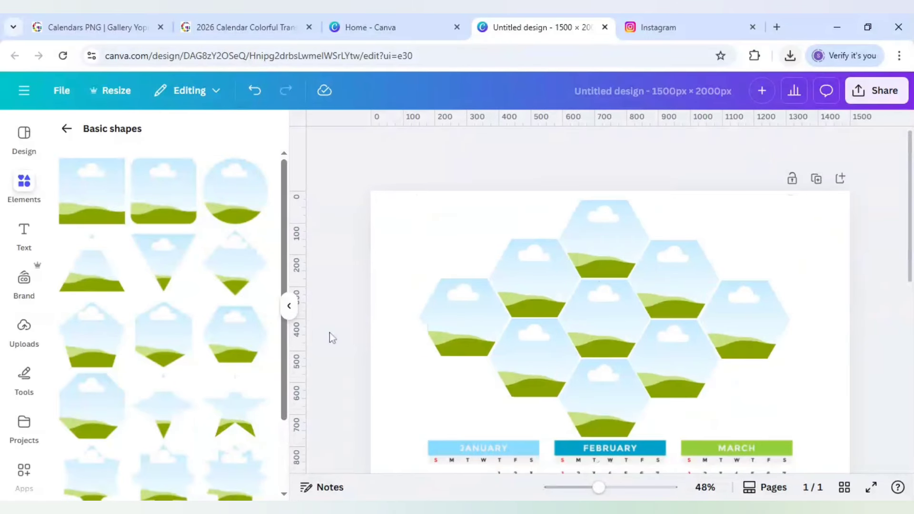
Duplicate the calendar image, place the copy over the original and extend its upper crop to reveal the whole 2026 title.
scroll(330, 333, down, 5)
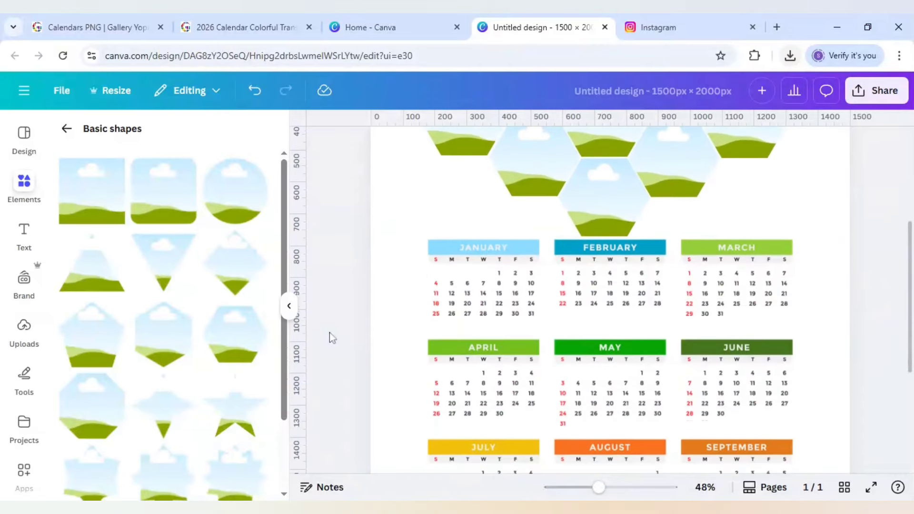
click(676, 346)
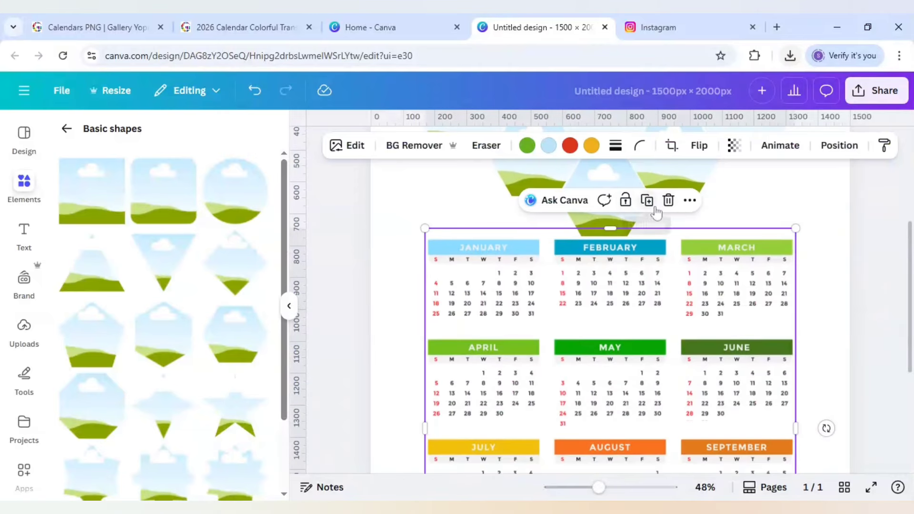
click(648, 201)
drag(647, 295, 644, 296)
drag(616, 244, 619, 190)
scroll(619, 247, up, 2)
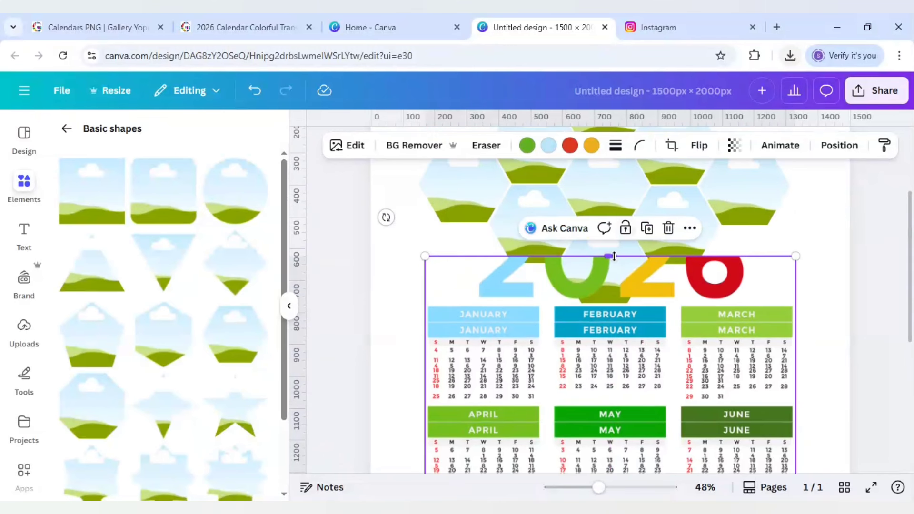
drag(614, 256, 614, 208)
Crop the duplicated calendar image from below up to the January row so that only the 2026 title remains.
scroll(625, 257, down, 7)
scroll(625, 257, down, 1)
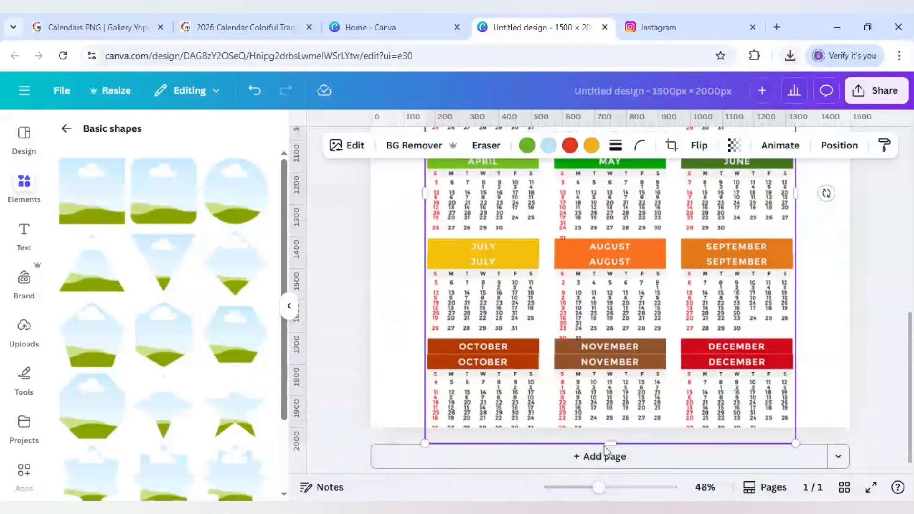
drag(610, 442, 611, 210)
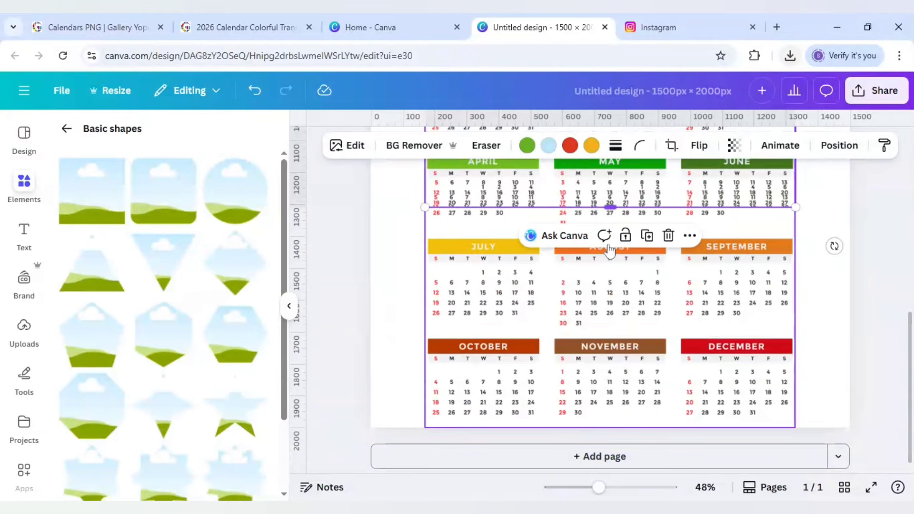
scroll(612, 210, up, 3)
drag(592, 340, 575, 222)
scroll(575, 221, up, 2)
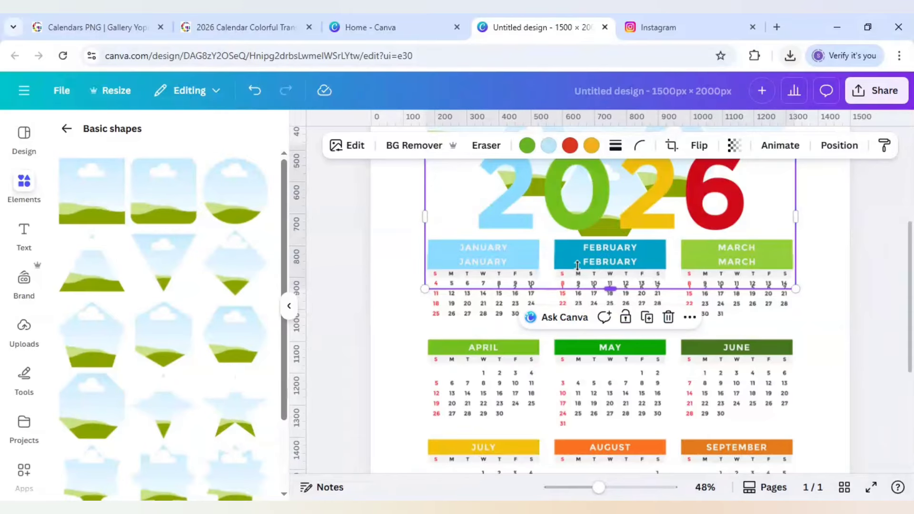
drag(575, 288, 580, 236)
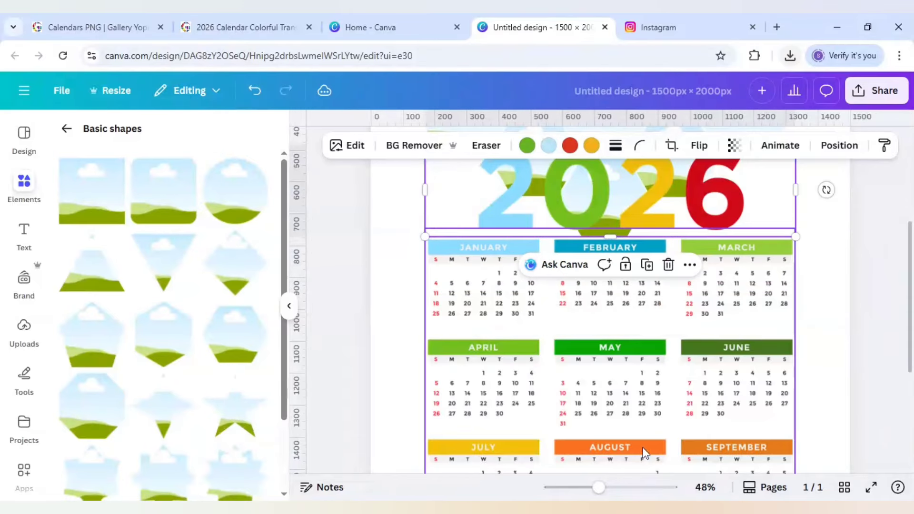
Rotate the 2026 title to read upwards, shrink it and place it in the margin left of the calendar grid.
drag(598, 487, 589, 489)
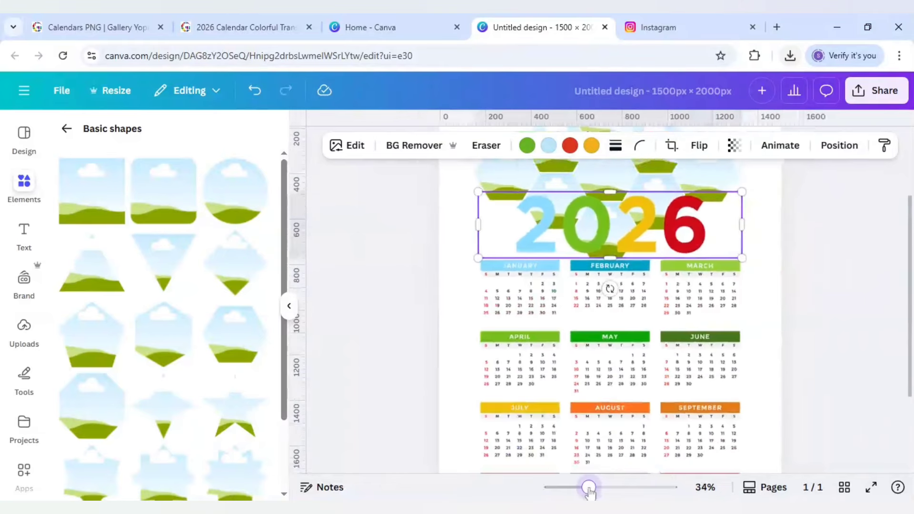
drag(604, 309, 486, 350)
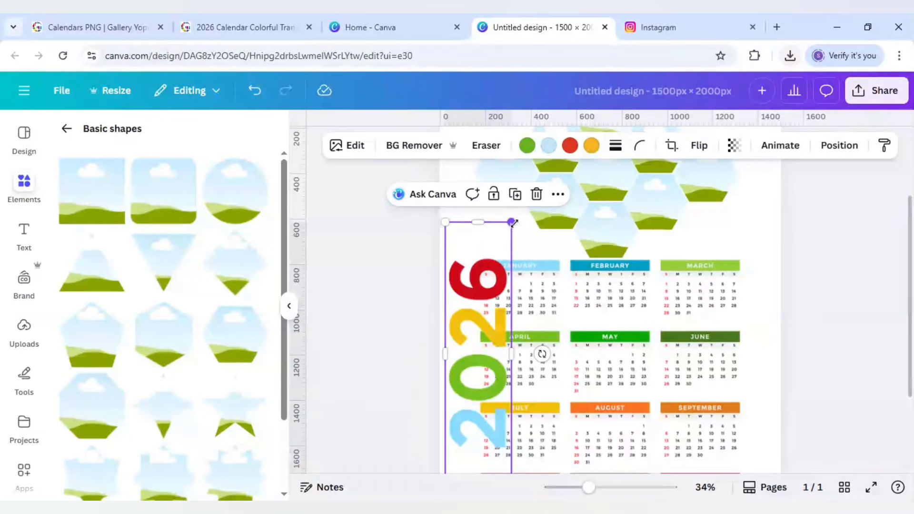
drag(511, 222, 476, 360)
drag(460, 403, 462, 374)
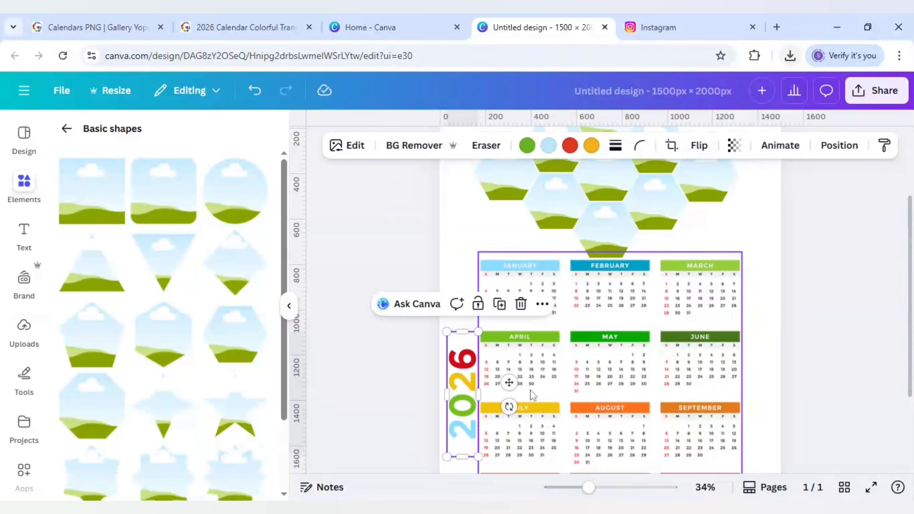
Duplicate the vertical 2026 title into the margin right of the calendar grid and rotate the copy to read downwards.
click(499, 309)
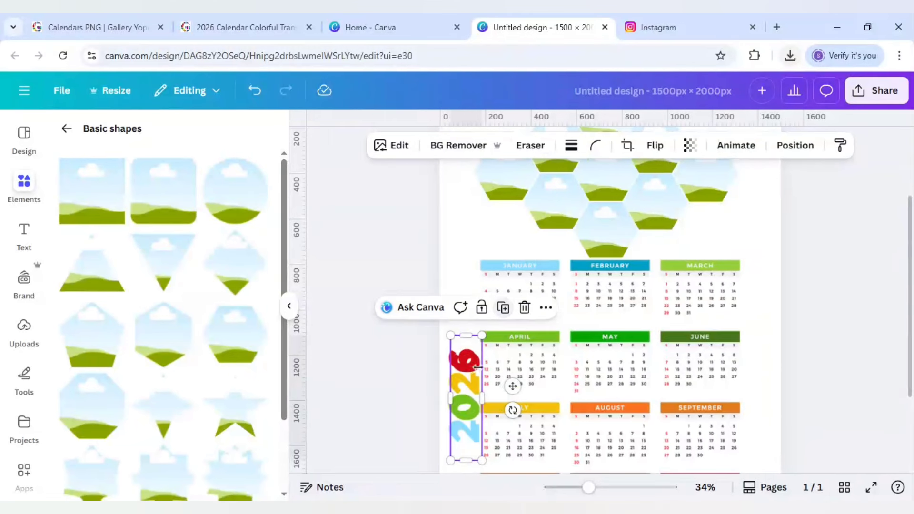
drag(509, 380, 761, 357)
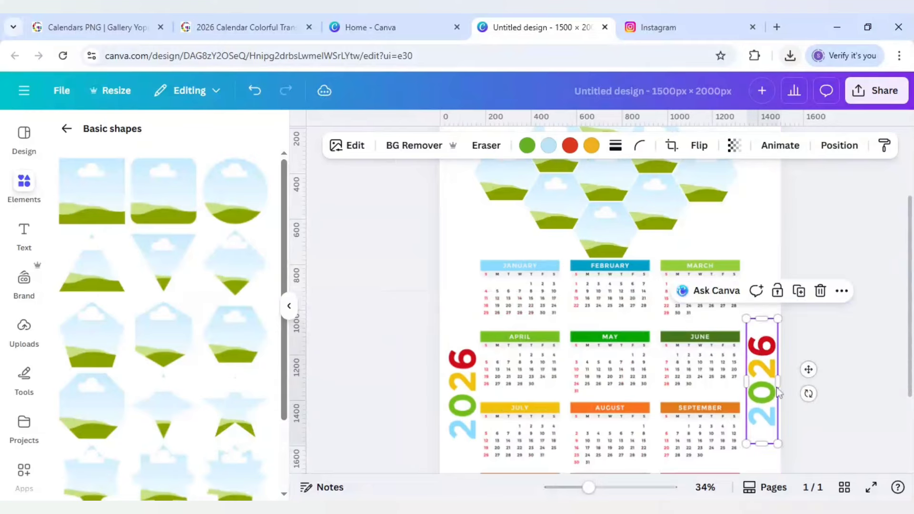
drag(808, 392, 759, 394)
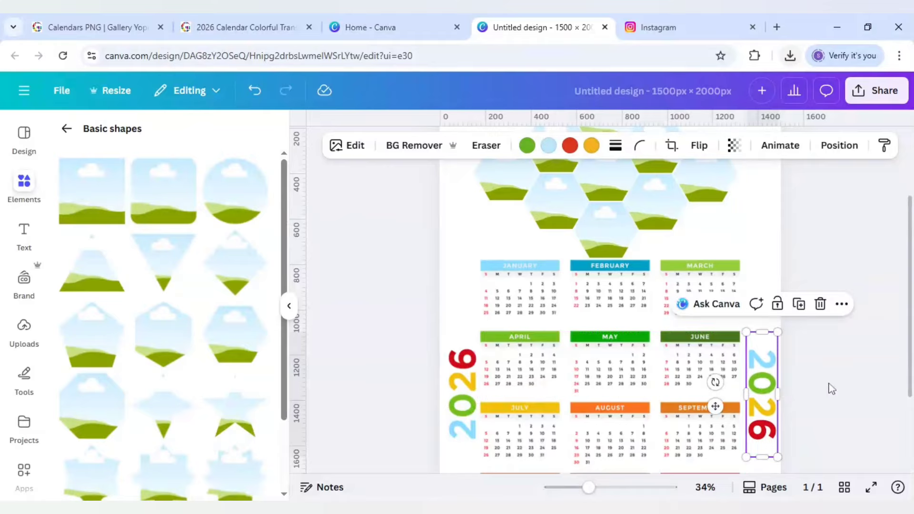
Nudge the right-hand 2026 title slightly left, closer to the calendar grid.
click(831, 388)
click(759, 391)
drag(755, 388, 756, 389)
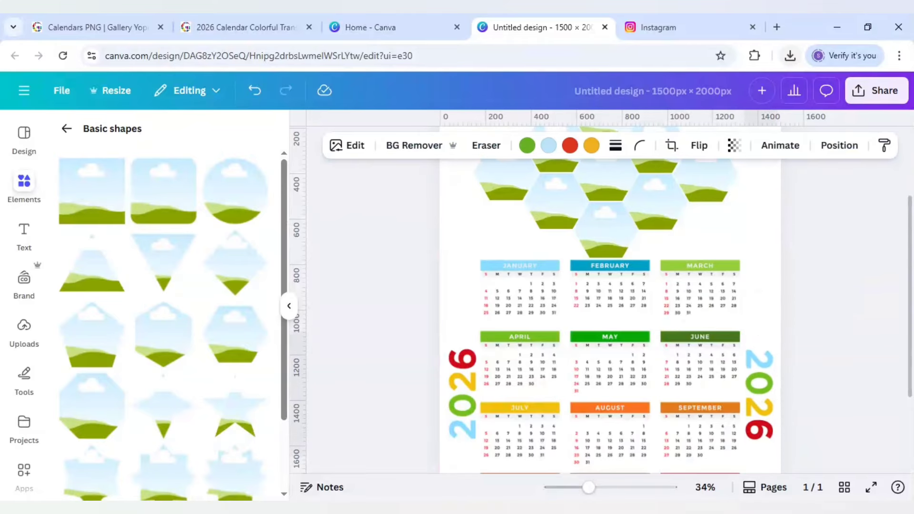
key(Left)
key(Left)
key(Left)
key(Left)
key(Left)
key(Left)
key(Left)
key(Left)
key(Left)
key(Left)
key(Left)
key(Left)
key(Left)
key(Left)
key(Left)
key(Left)
key(Left)
key(Left)
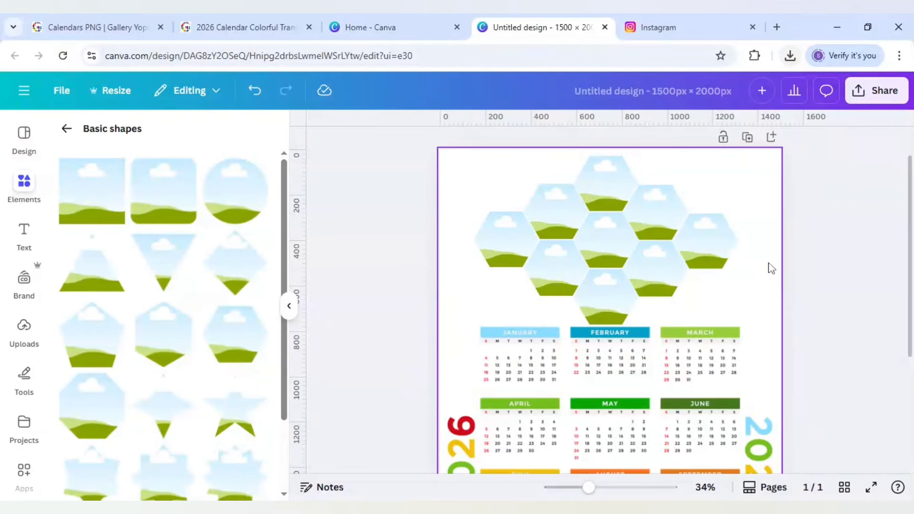
Duplicate the calendar page and delete all the hexagon frames from the second page.
click(747, 138)
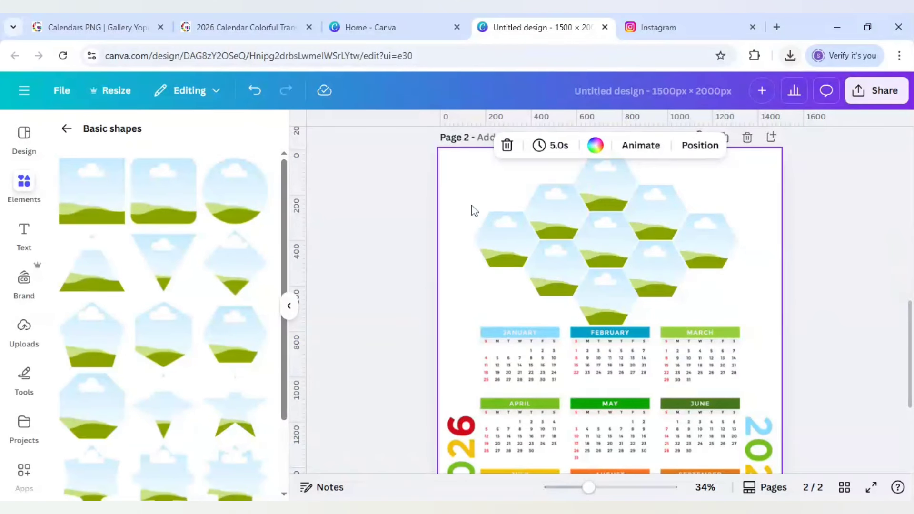
drag(475, 211, 704, 254)
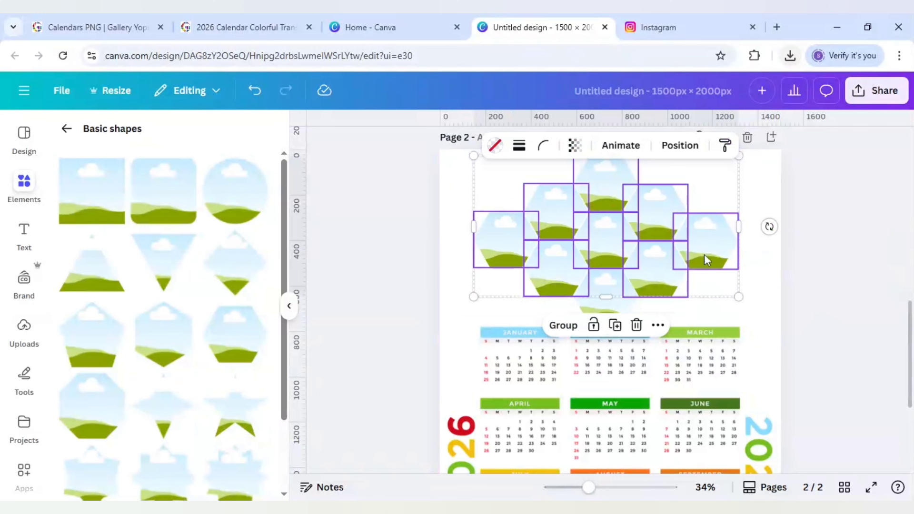
key(Delete)
click(616, 287)
key(Delete)
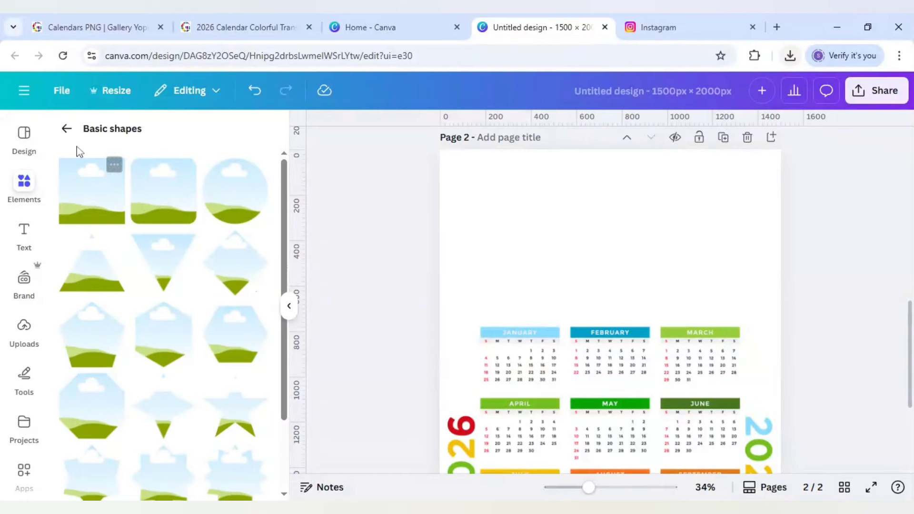
Search the frames library for "heart".
click(67, 128)
click(121, 166)
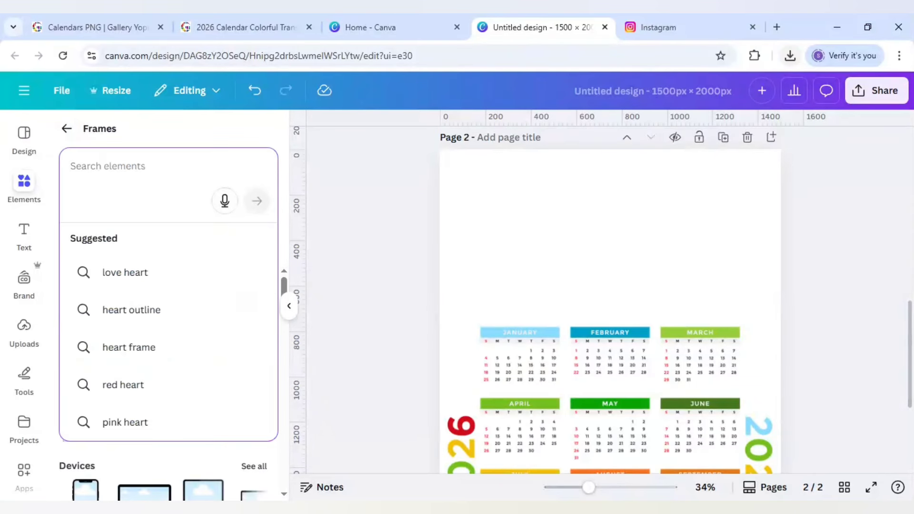
text(heart)
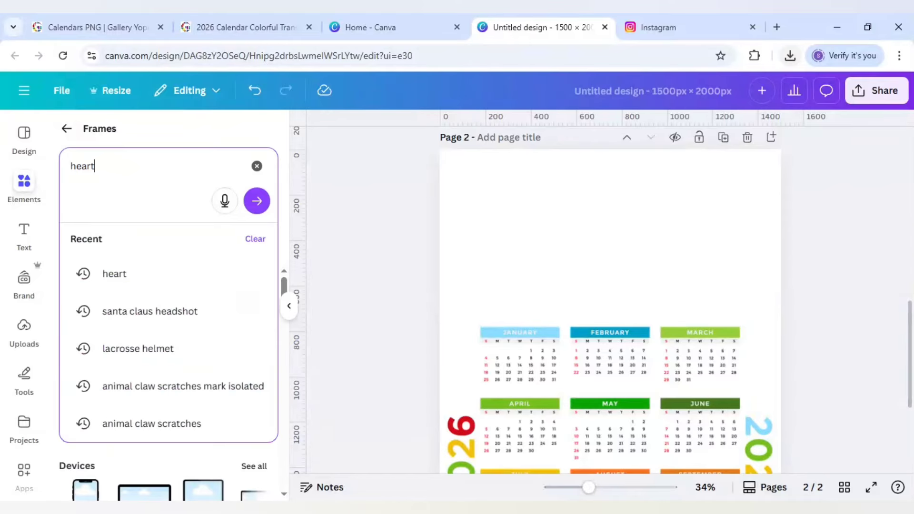
key(Return)
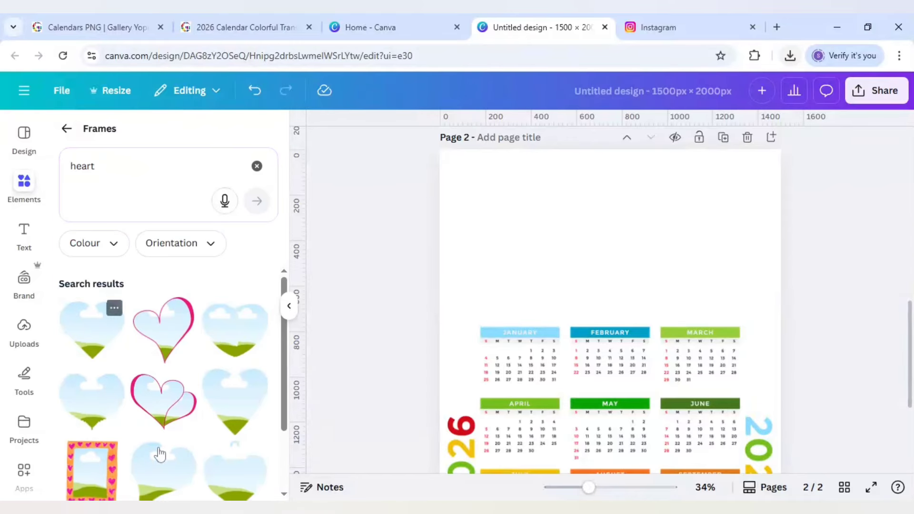
Add a plain heart photo frame to page 2 and centre it in the blank area above the calendar grid.
click(87, 338)
drag(592, 351, 587, 253)
scroll(587, 253, up, 2)
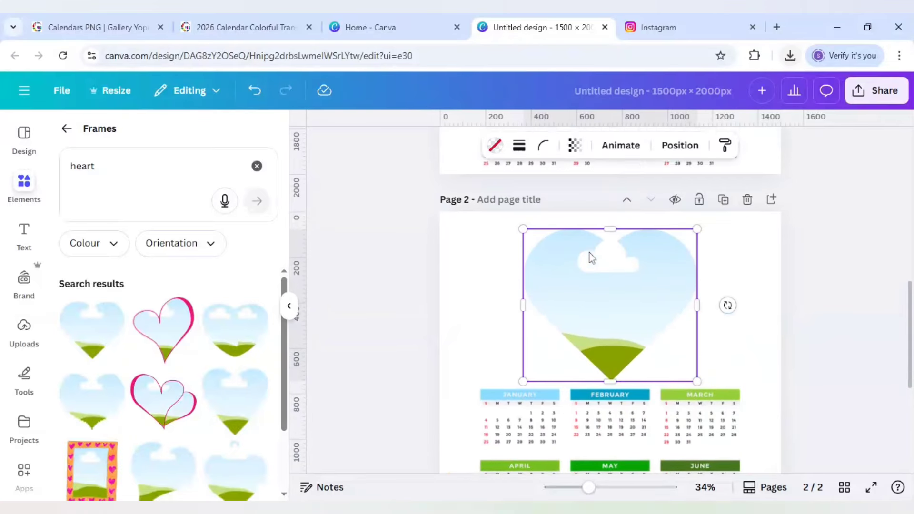
drag(598, 300, 597, 296)
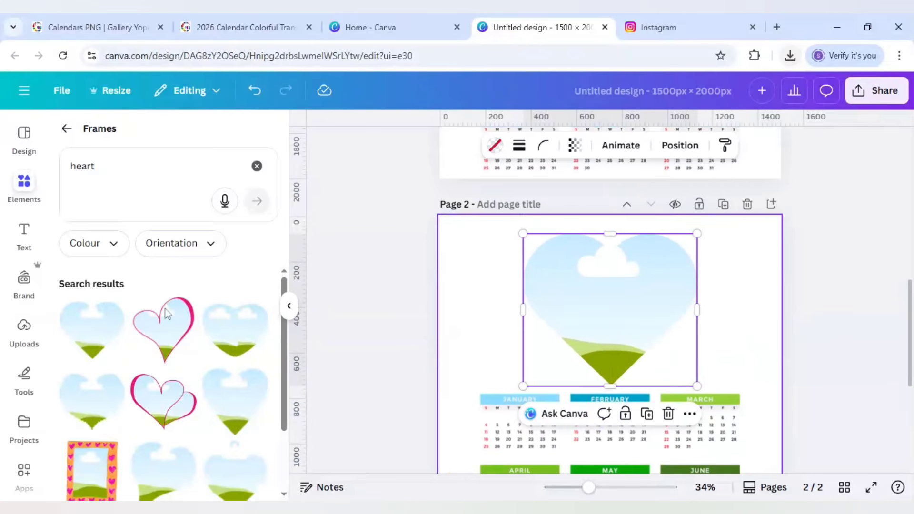
Add another heart frame, shrink it, and stack two small hearts to the right of the large heart.
click(235, 402)
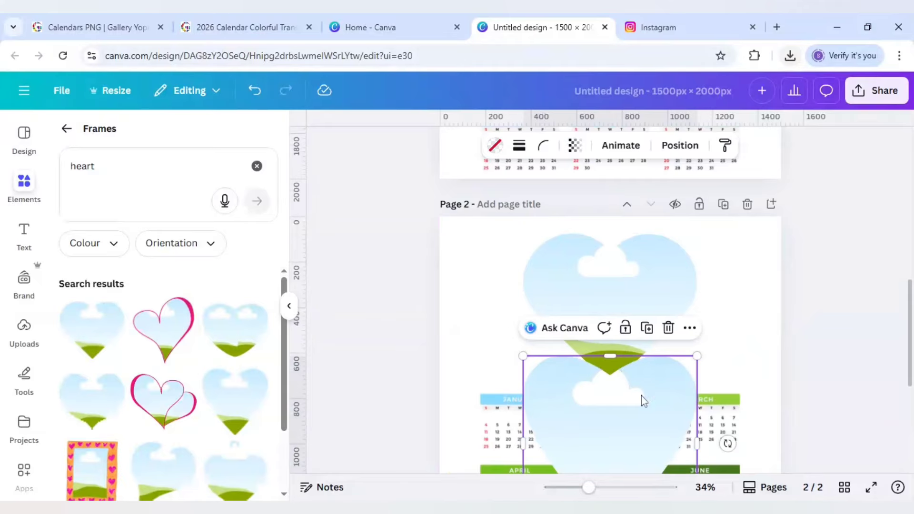
drag(641, 396, 718, 308)
drag(604, 443, 749, 358)
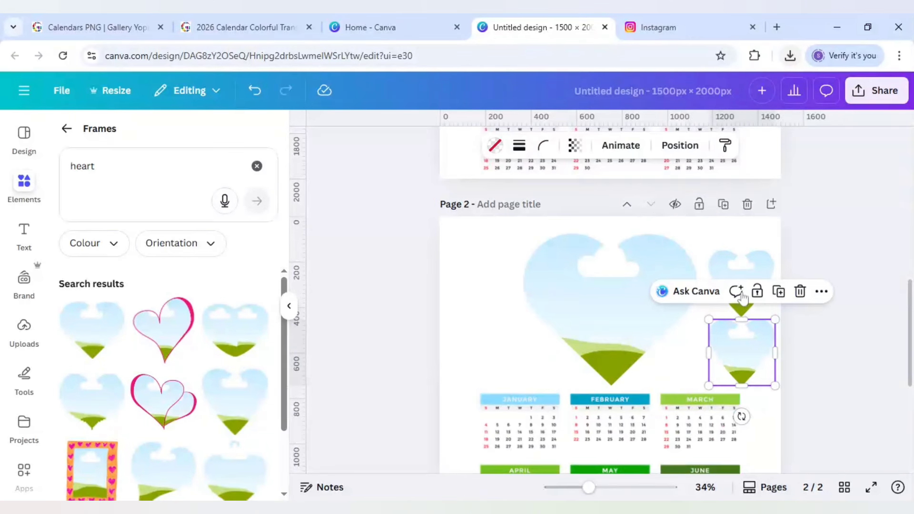
Duplicate the two small heart frames together and place the copies to the left of the large heart.
shift+click(747, 279)
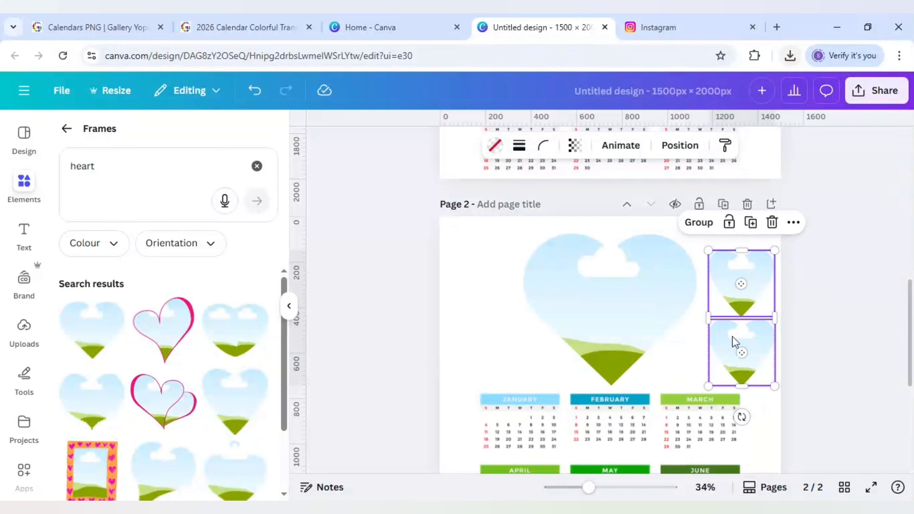
click(750, 222)
drag(754, 328, 486, 318)
click(400, 316)
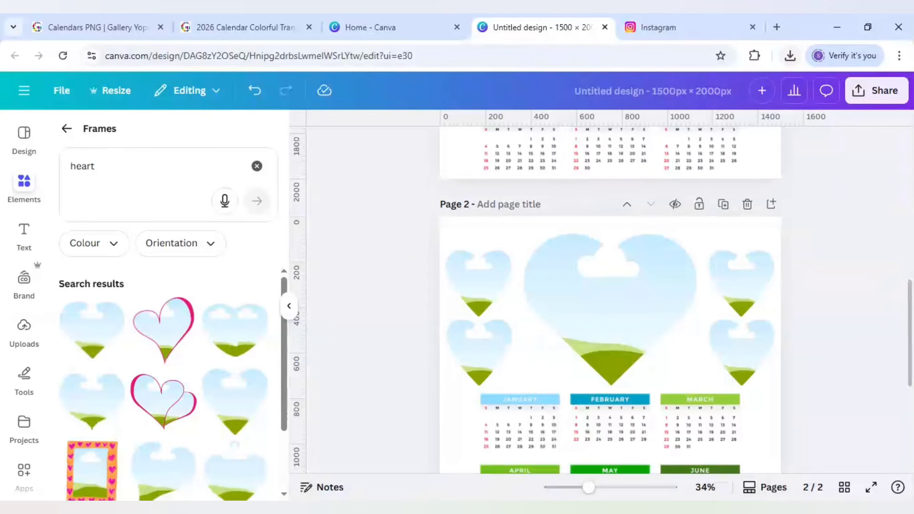
View the DLC Ventures Instagram profile and return to the Canva calendar design.
click(645, 24)
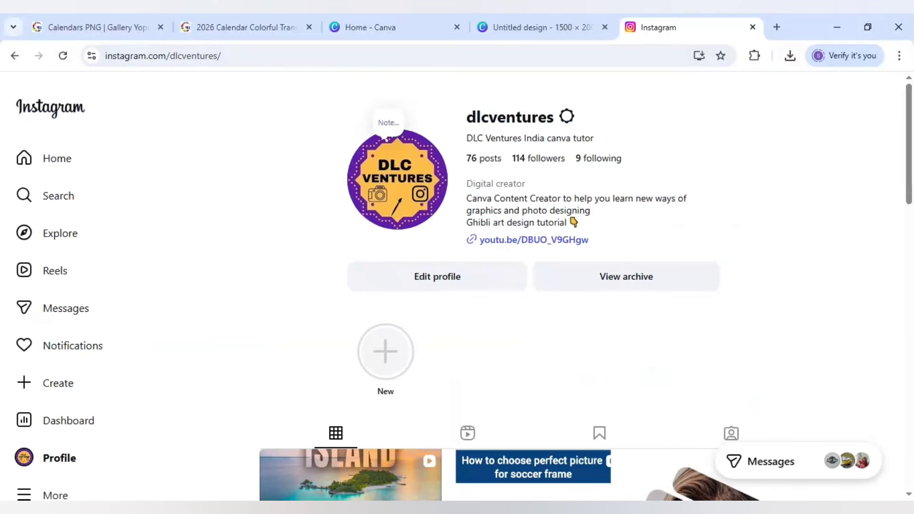
click(536, 34)
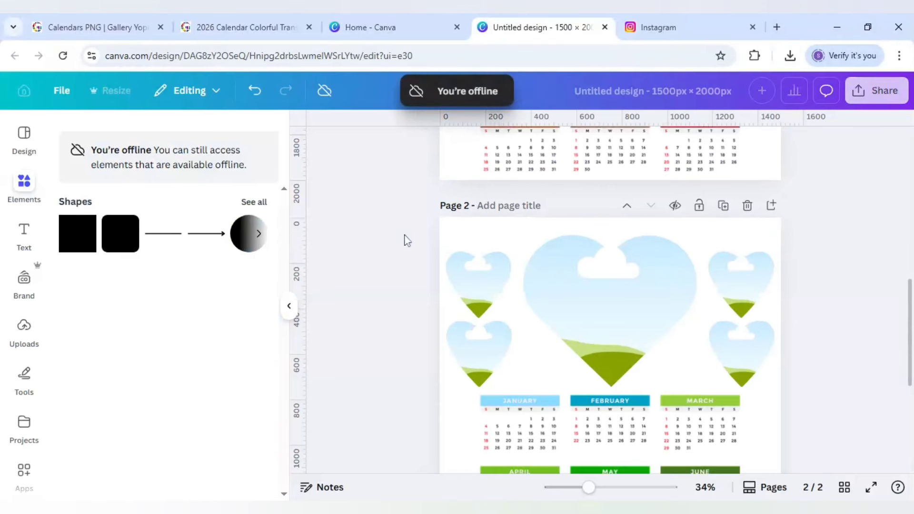
Search all elements for "couple portrait happy" and show only the photo results.
scroll(406, 241, up, 10)
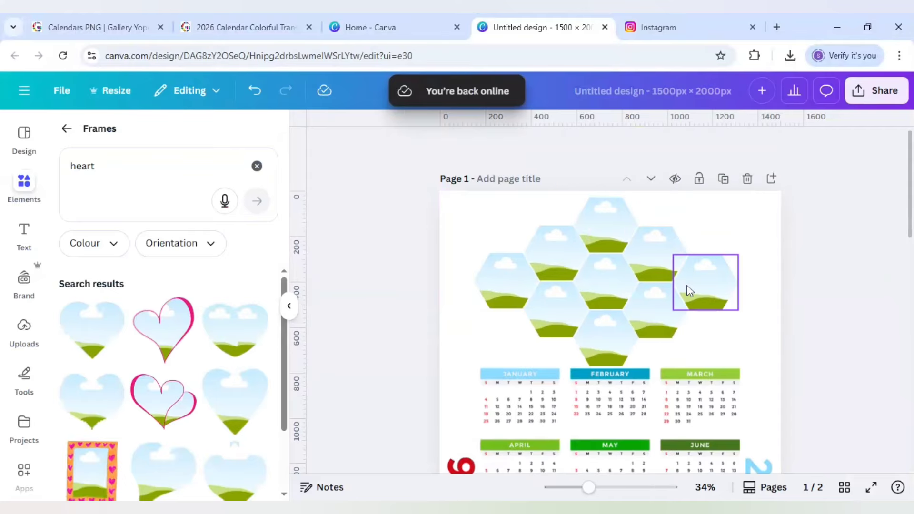
click(67, 129)
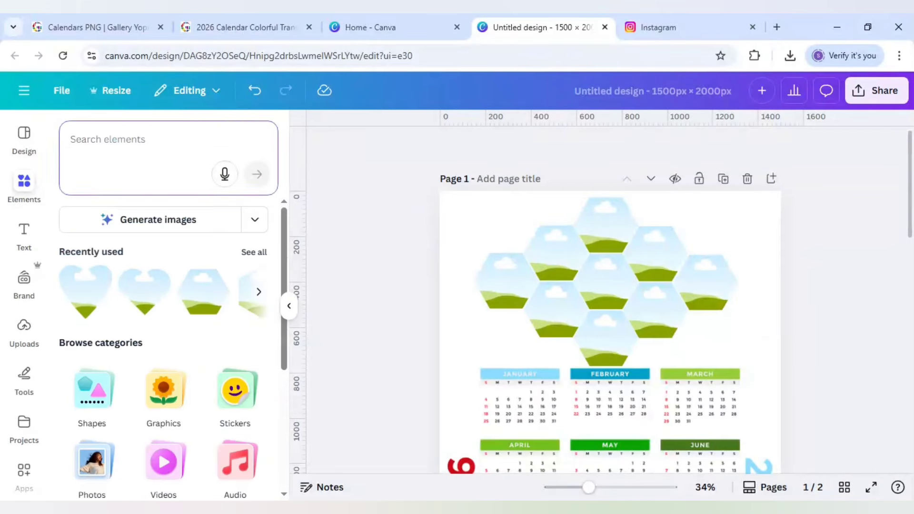
text(cou)
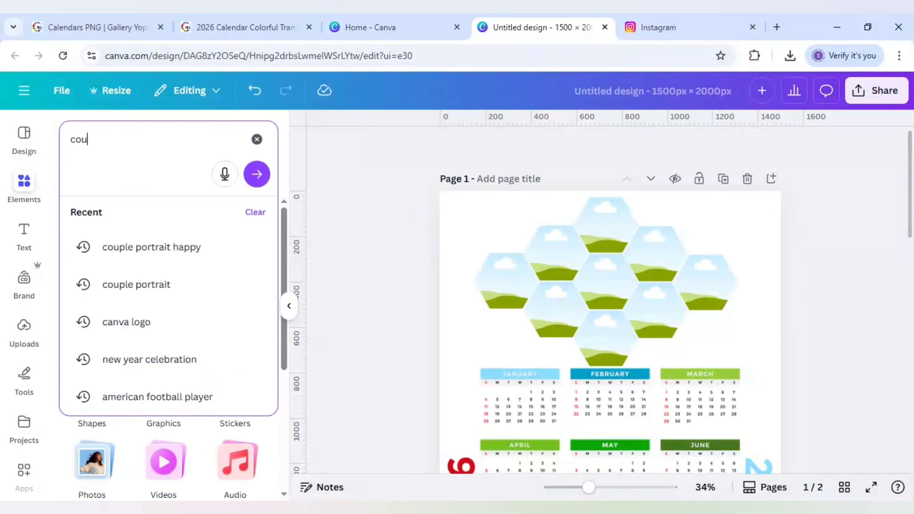
text(ple portr)
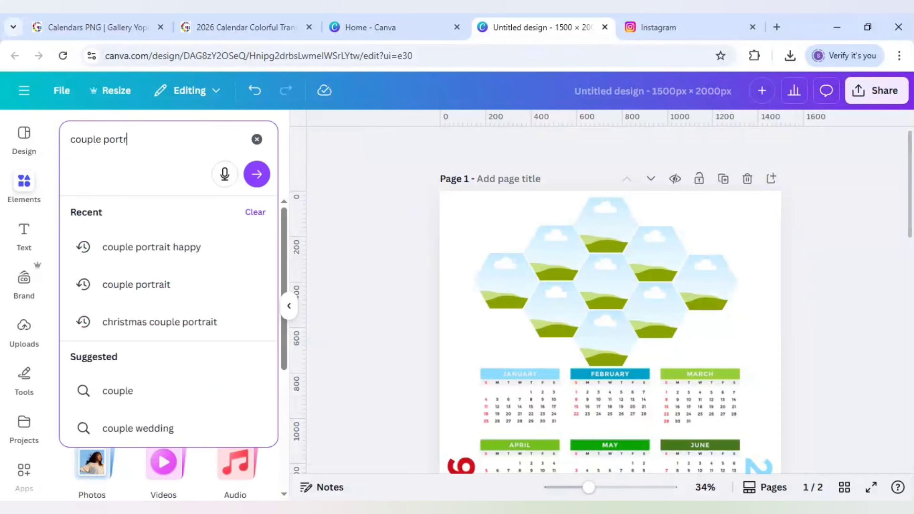
text(ait happy)
key(Return)
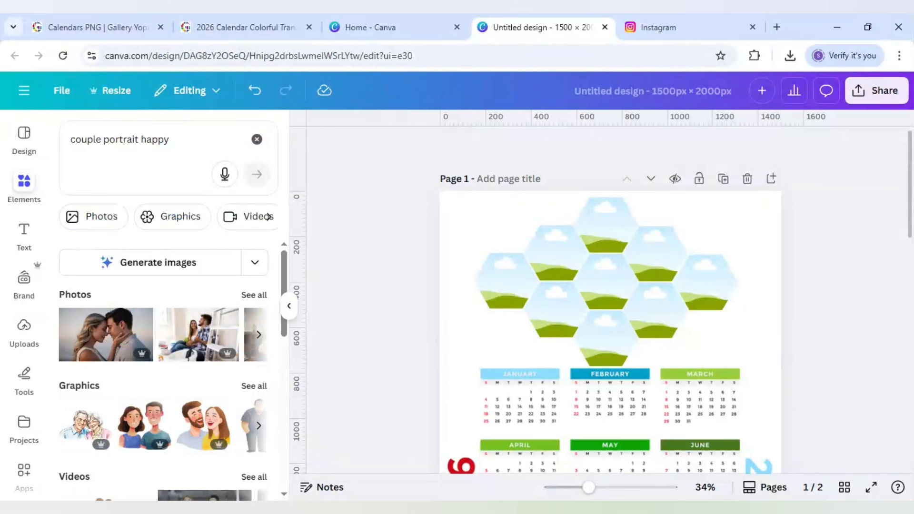
click(252, 296)
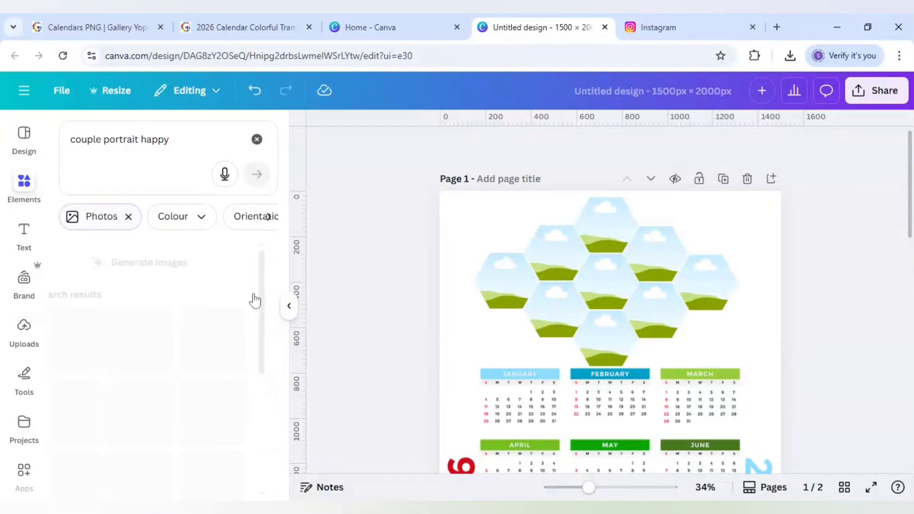
Examine the photo-filled hexagon and heart calendar pages, viewing them at 35% zoom.
scroll(178, 329, down, 2)
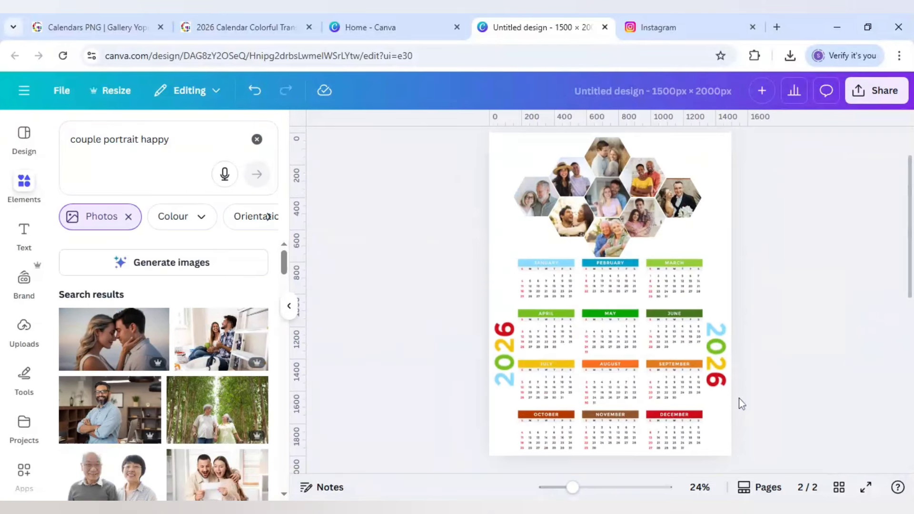
scroll(739, 398, up, 2)
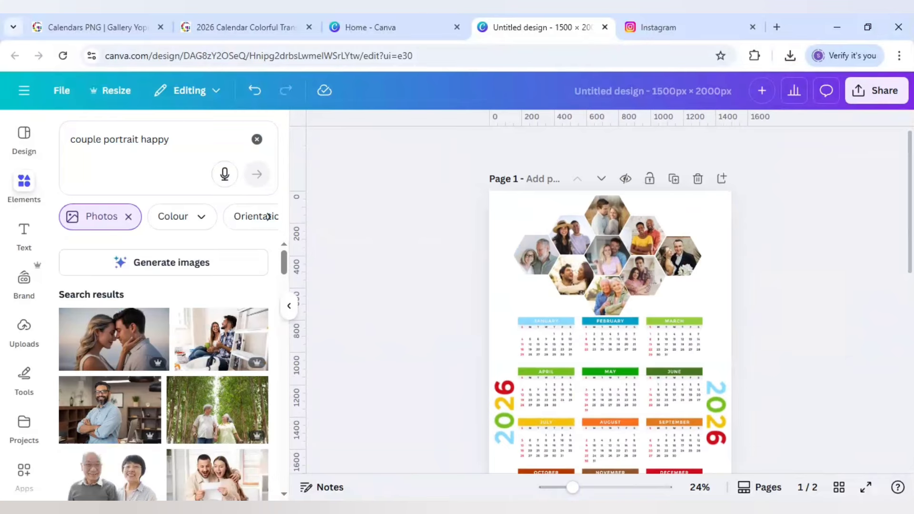
drag(572, 495, 587, 497)
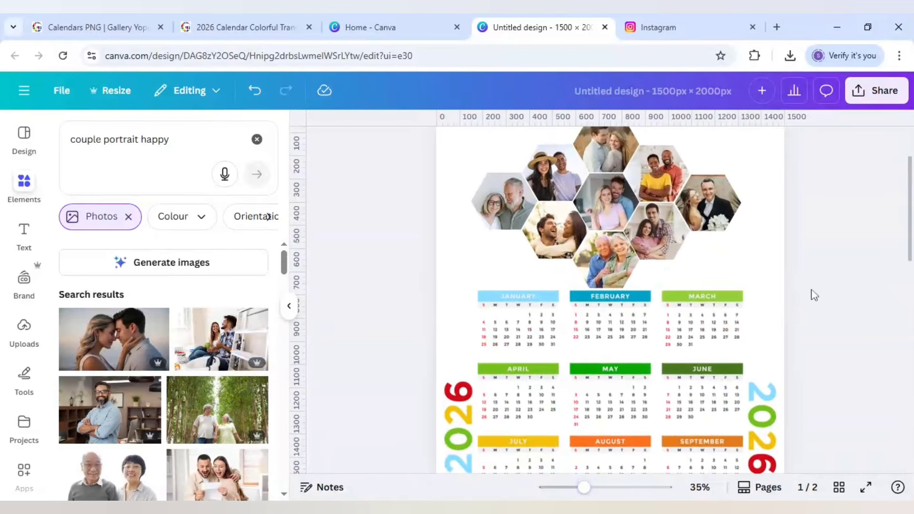
scroll(811, 294, down, 2)
scroll(814, 295, up, 4)
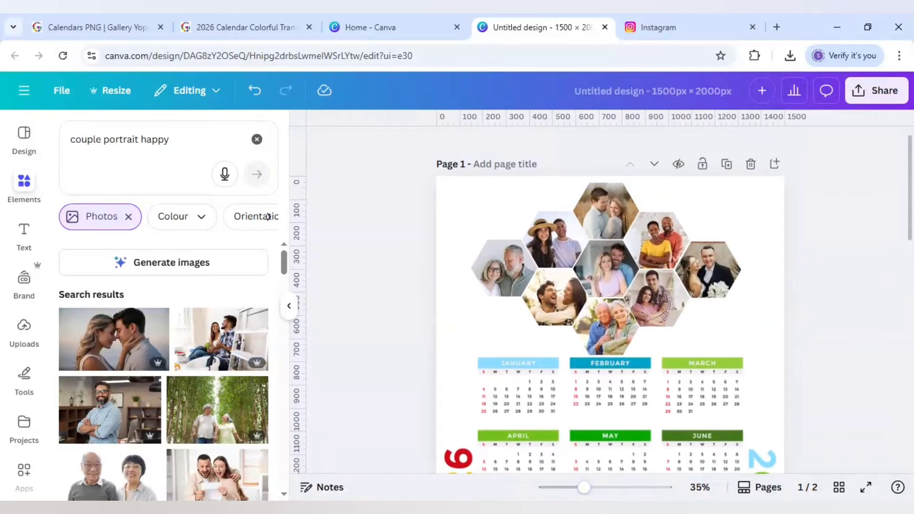
scroll(814, 295, down, 15)
scroll(814, 295, down, 2)
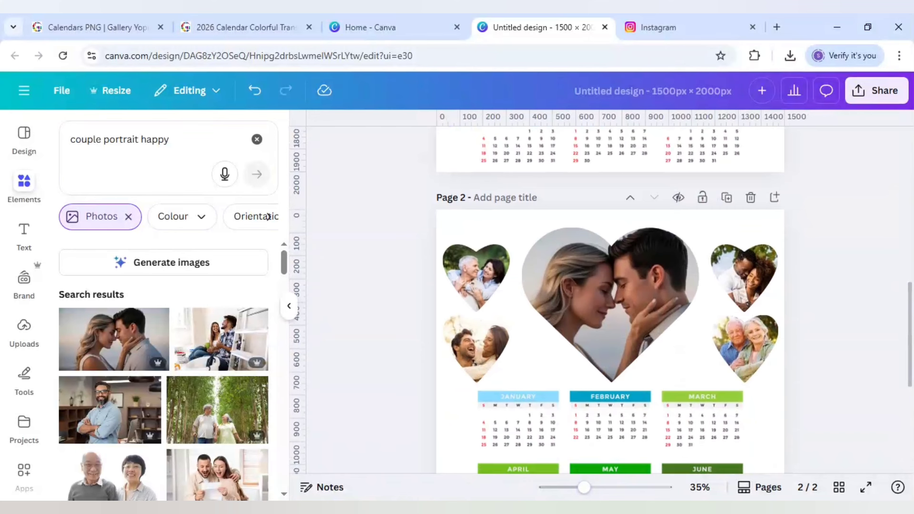
scroll(814, 295, up, 14)
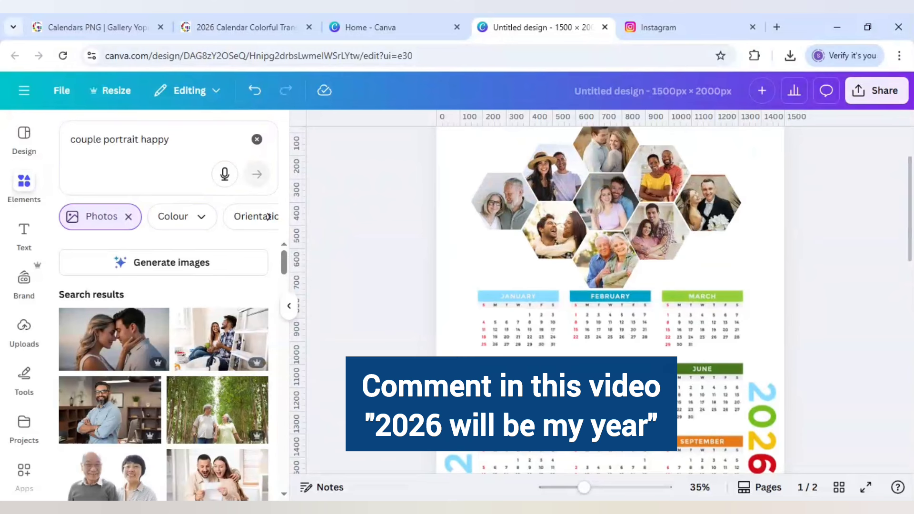
Switch to the DLC Ventures Instagram profile.
click(671, 28)
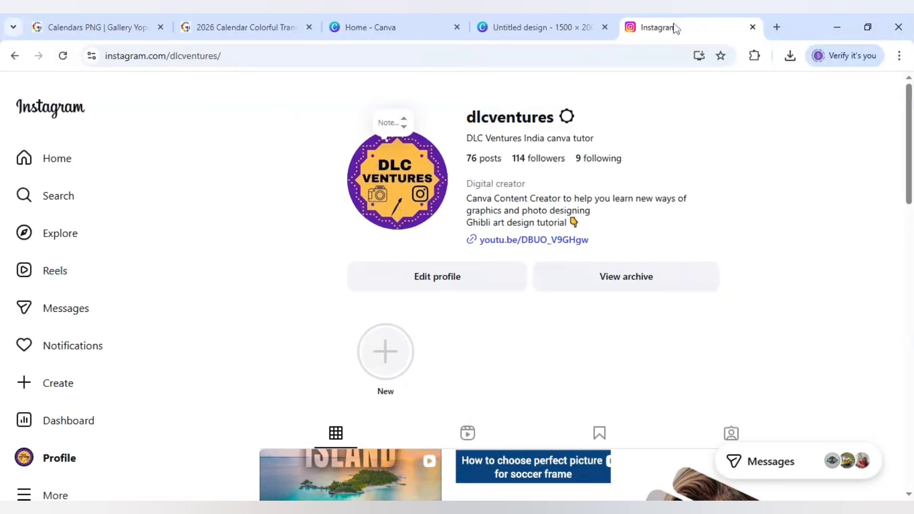